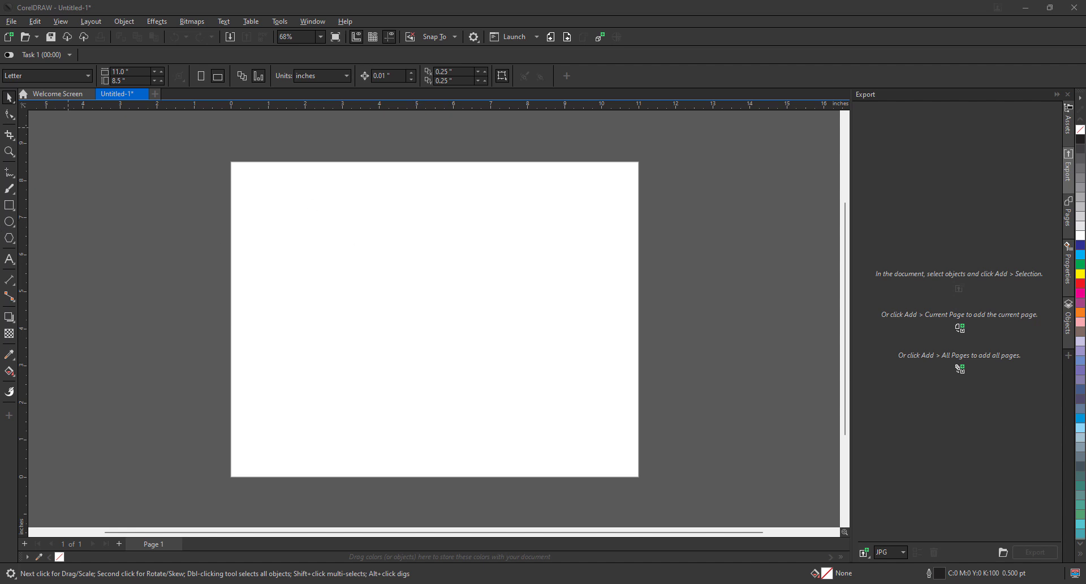
Step: Draw a rectangle about 1.88 × 1.85 in beyond the page's left edge and a circle about 2.41 in wide beyond its right edge
click(10, 318)
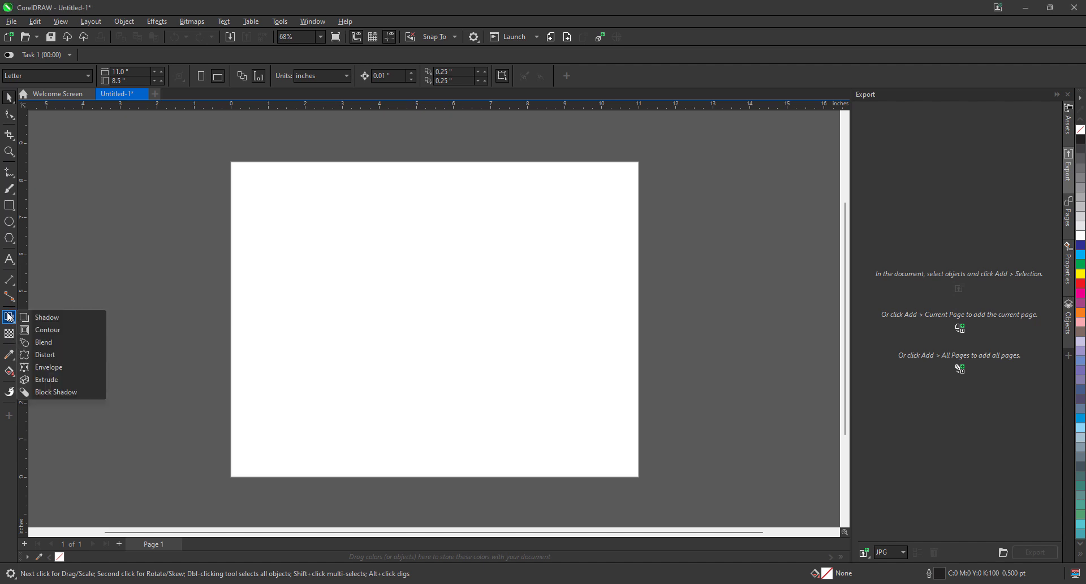
click(69, 343)
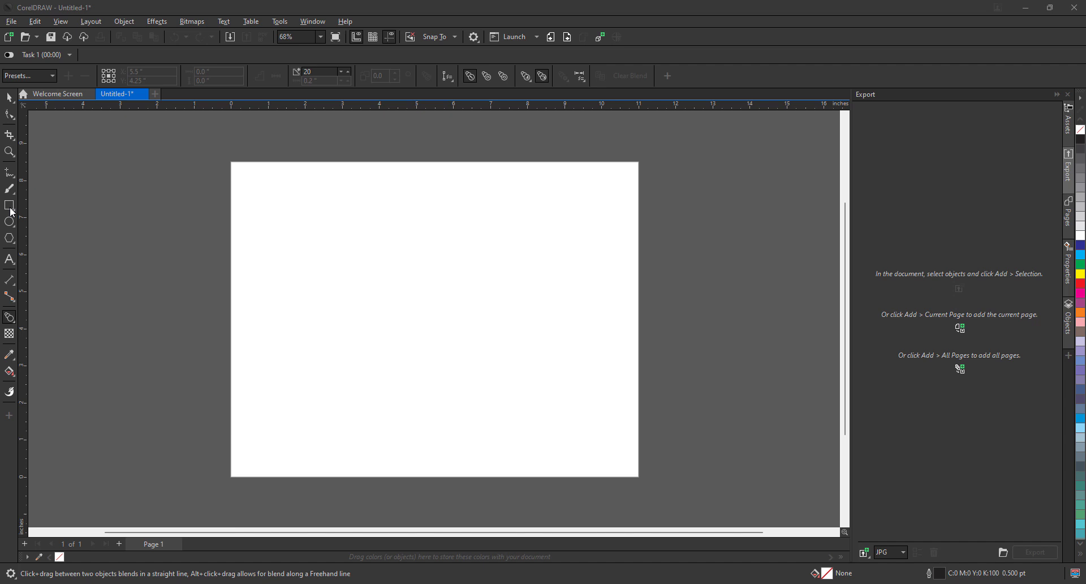
click(12, 209)
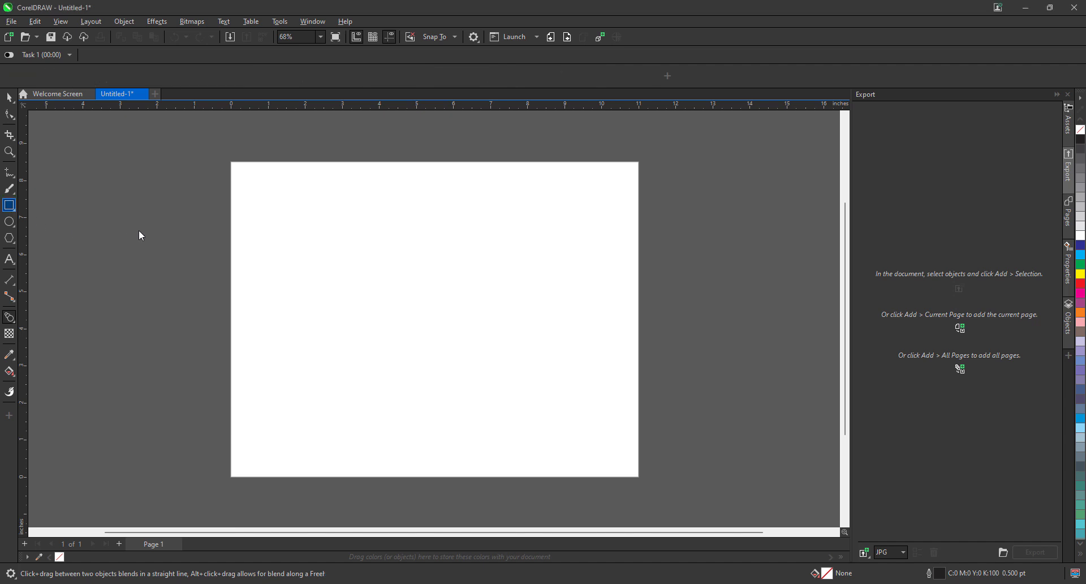
drag(154, 227, 226, 296)
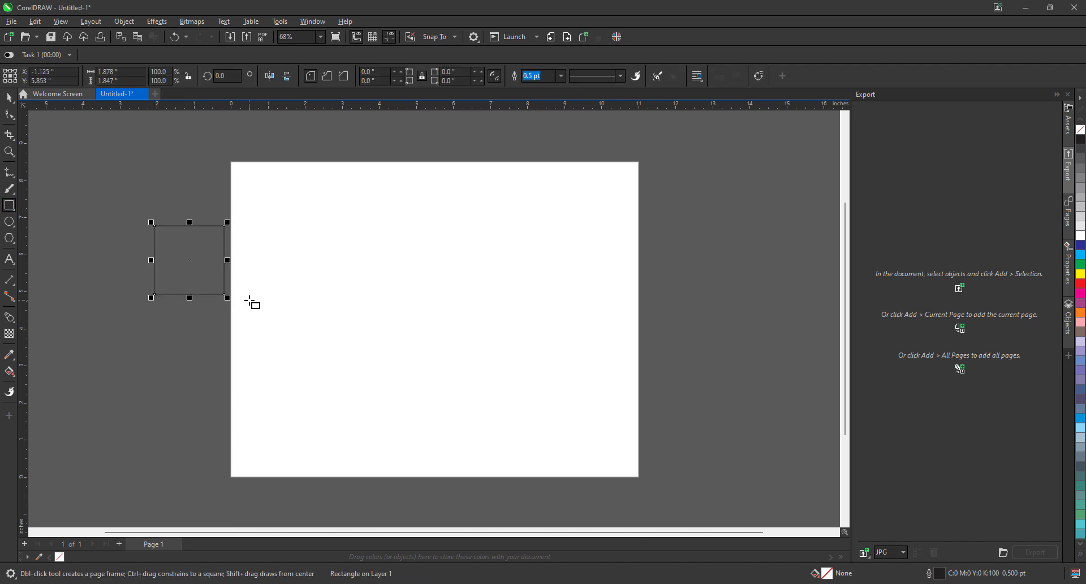
click(9, 222)
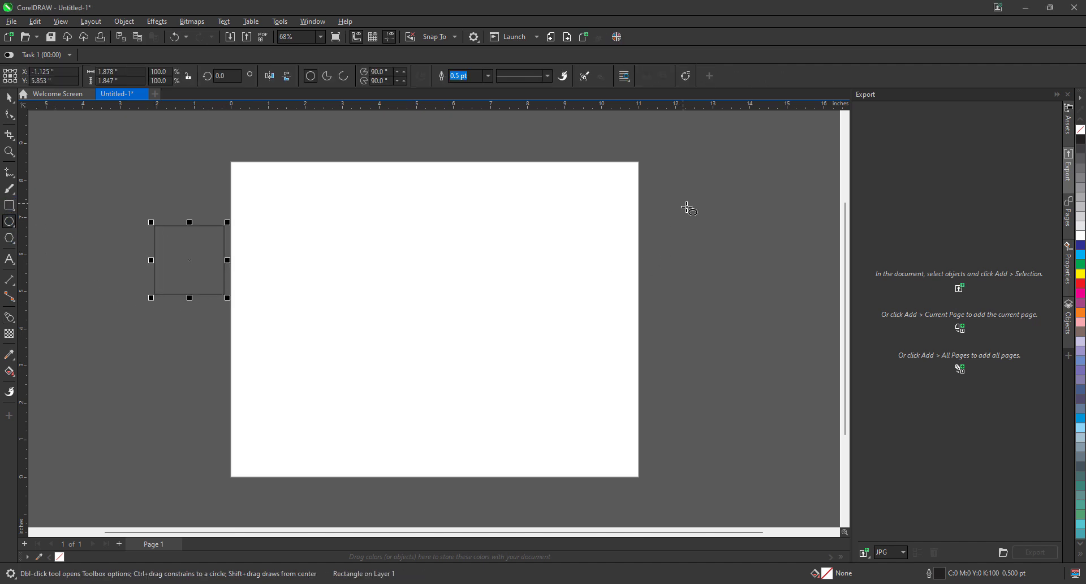
drag(680, 201, 776, 296)
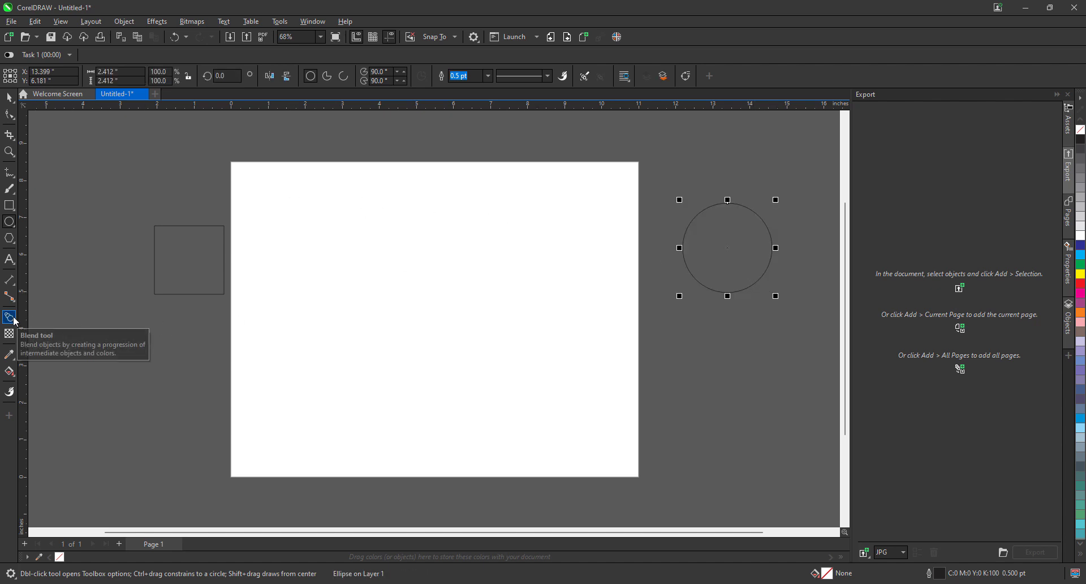
Step: Blend the rectangle into the circle with the Blend tool, undoing the stray ellipse drawn across the page
drag(164, 272, 546, 254)
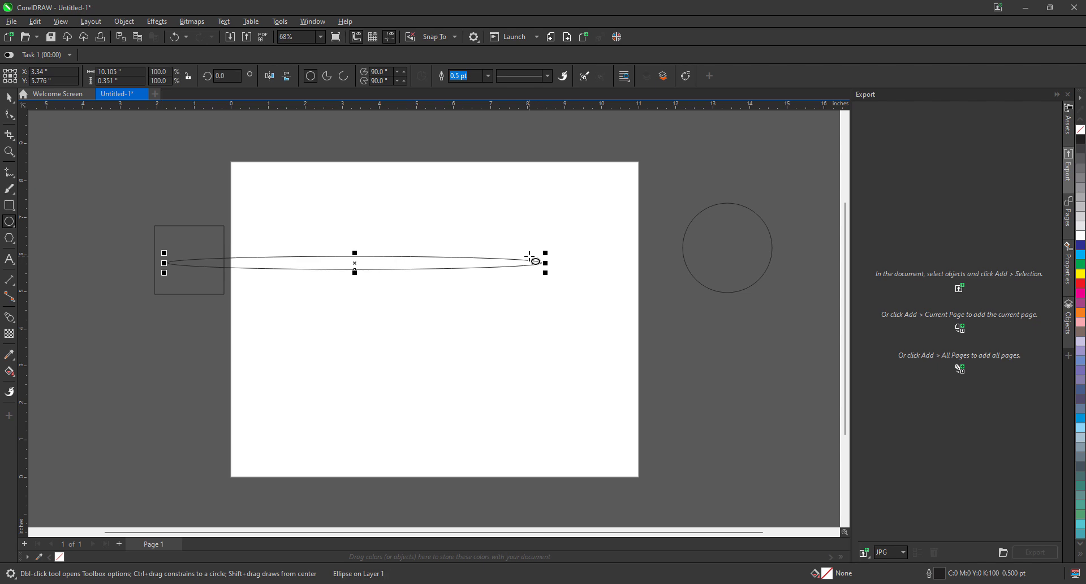
key(ctrl+z)
click(10, 317)
drag(183, 280, 727, 255)
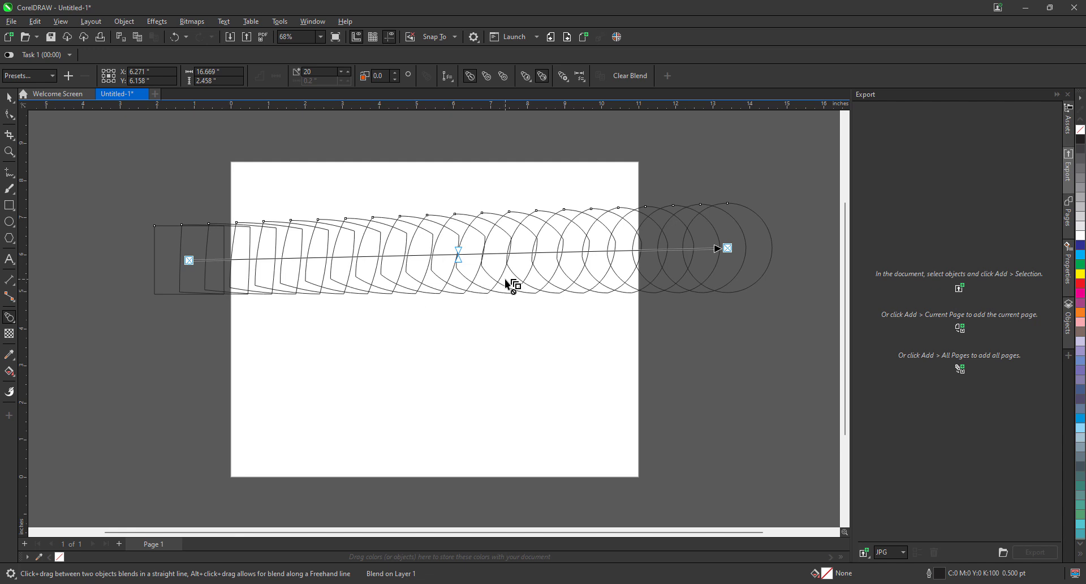
Step: Reduce the number of blend steps between the rectangle and circle to 7
click(308, 73)
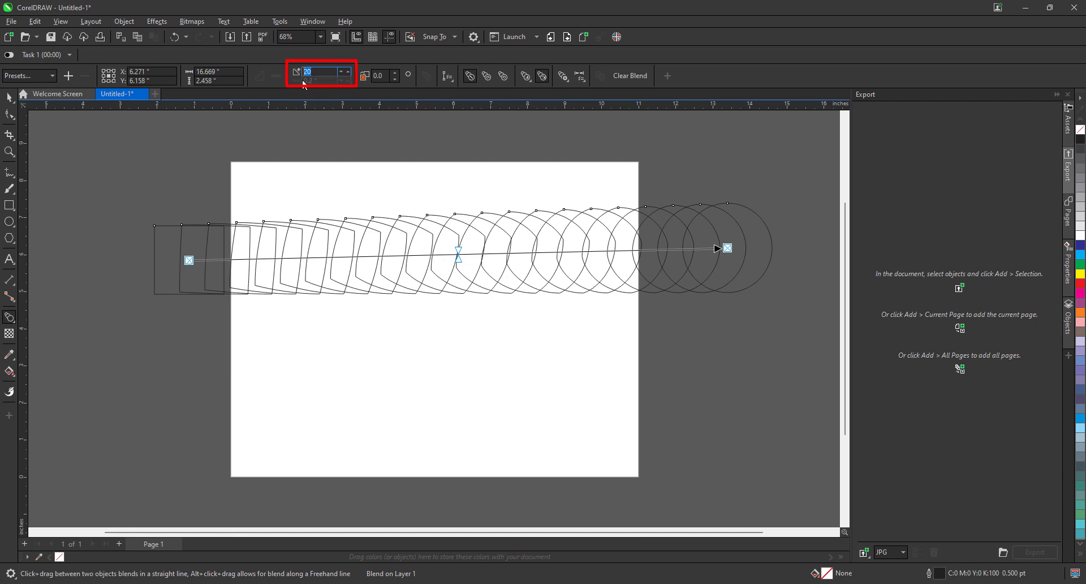
click(341, 72)
click(341, 72)
click(341, 72)
click(341, 72)
click(341, 72)
click(341, 72)
click(341, 72)
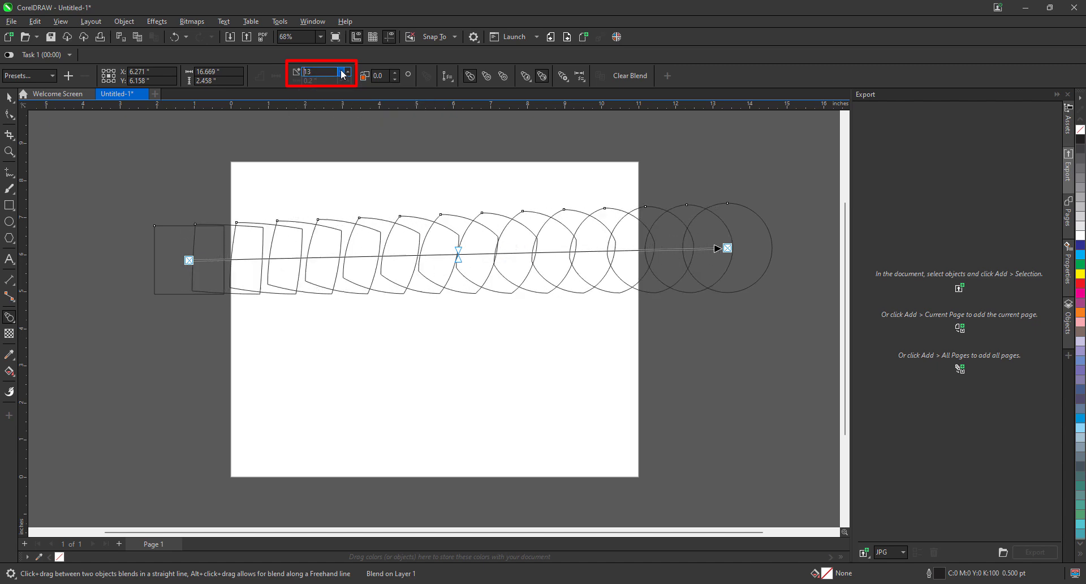
text(7)
key(Return)
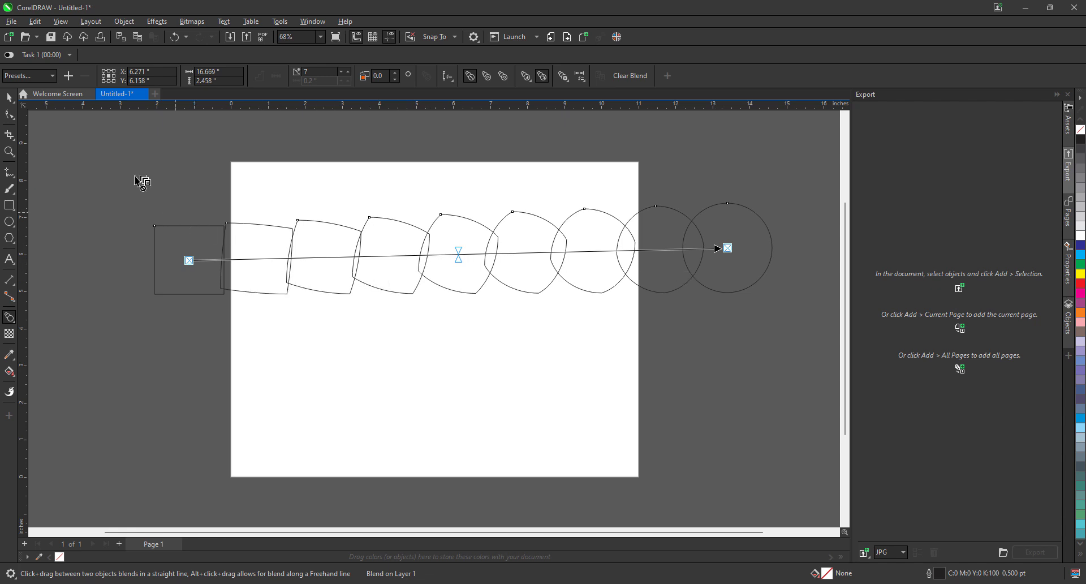
Step: Spread the blend out by moving it up and to the left, with its end circle farther to the right
click(9, 97)
click(187, 266)
drag(187, 266, 105, 232)
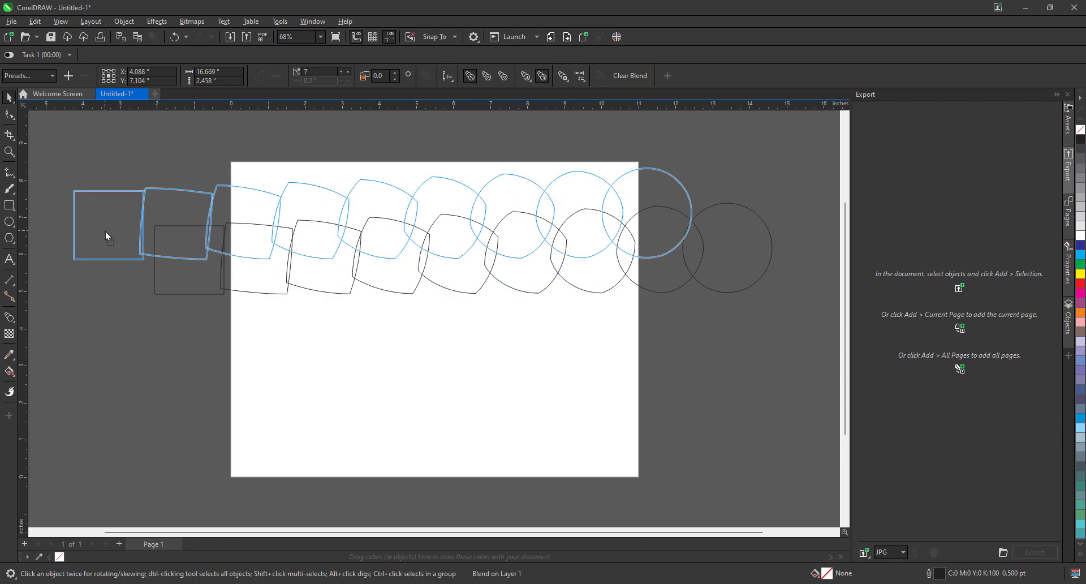
click(662, 221)
drag(663, 221, 803, 225)
Step: Fill the blend's starting rectangle with cyan and its ending circle with red
click(123, 239)
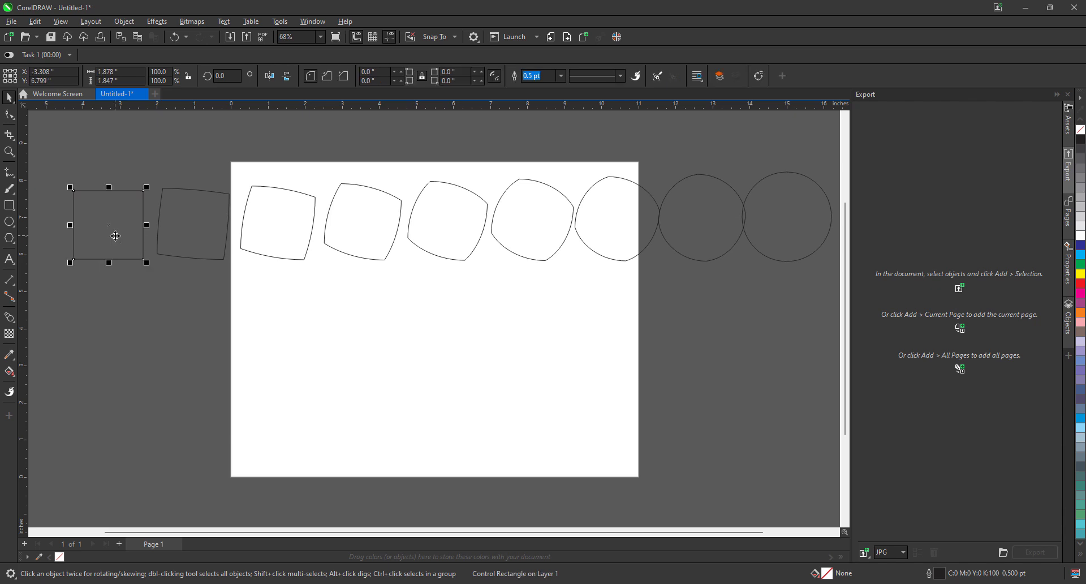
click(1082, 257)
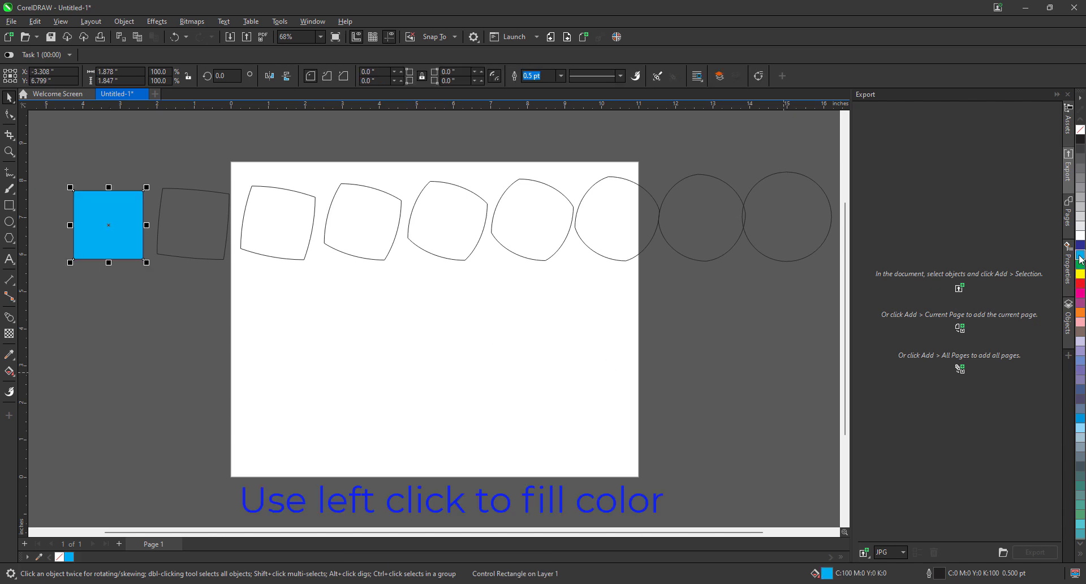
click(795, 241)
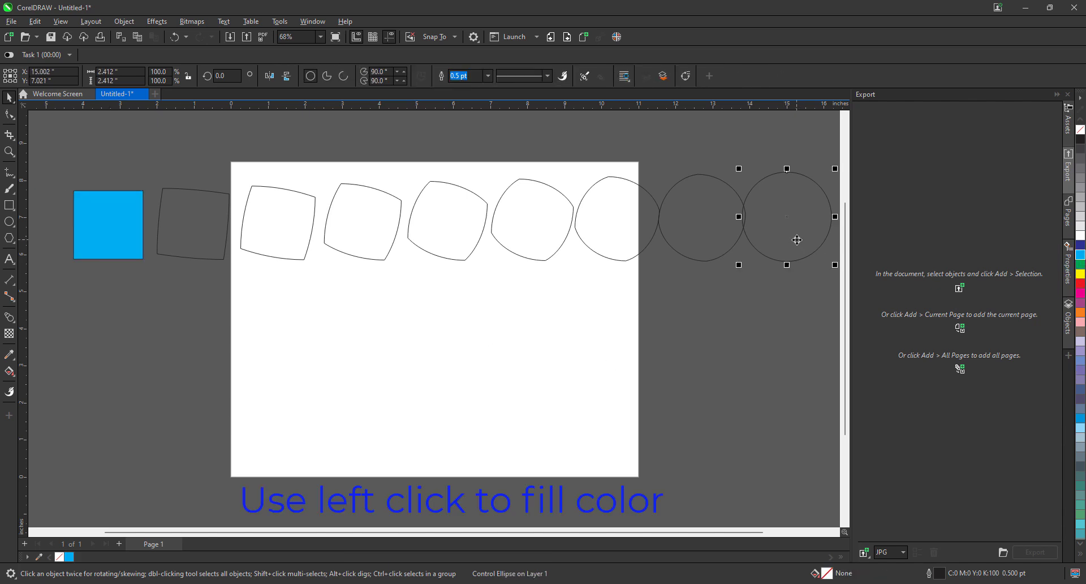
click(1081, 284)
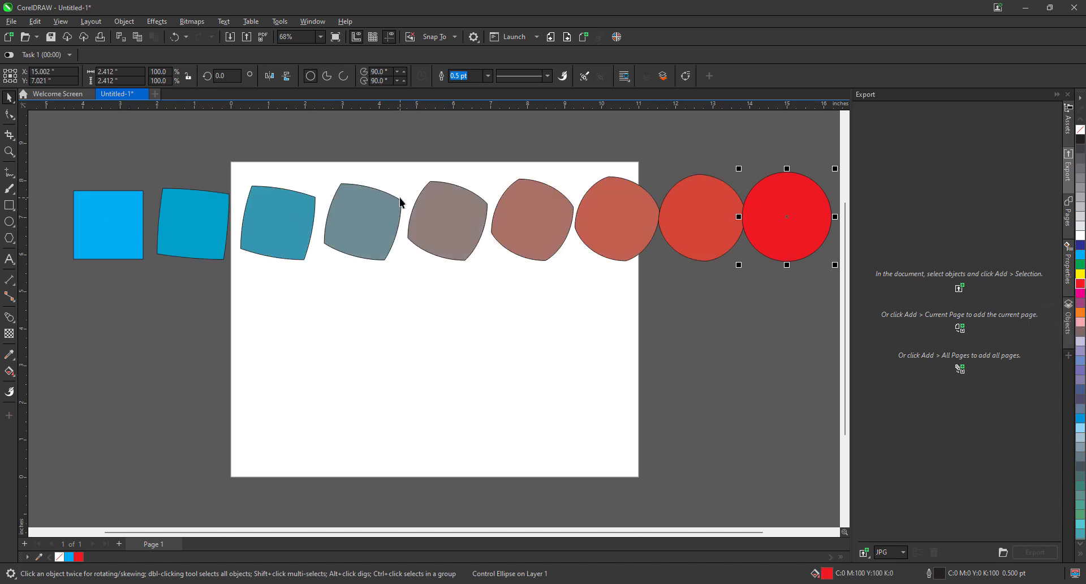
Step: Apply the Straight 8 Step and Straight 20 Decel presets to the blend in turn, and switch its color progression to counterclockwise
click(430, 235)
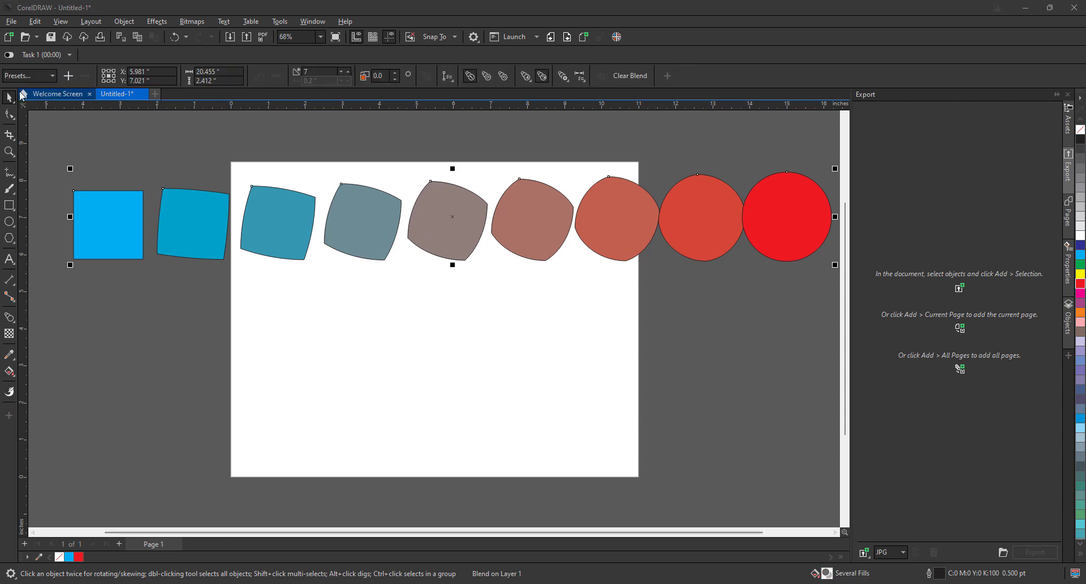
click(40, 79)
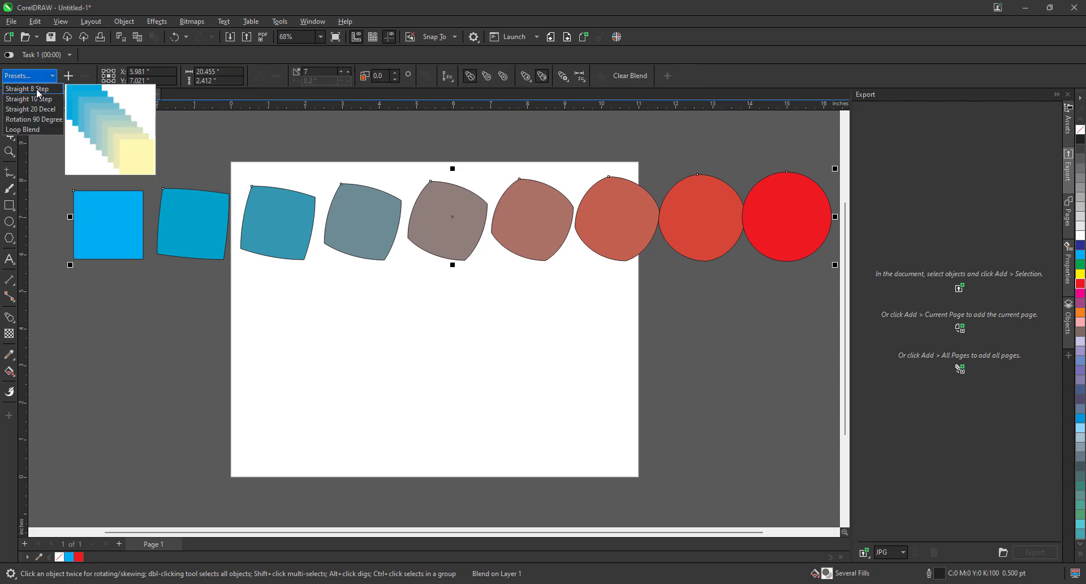
click(38, 93)
click(37, 75)
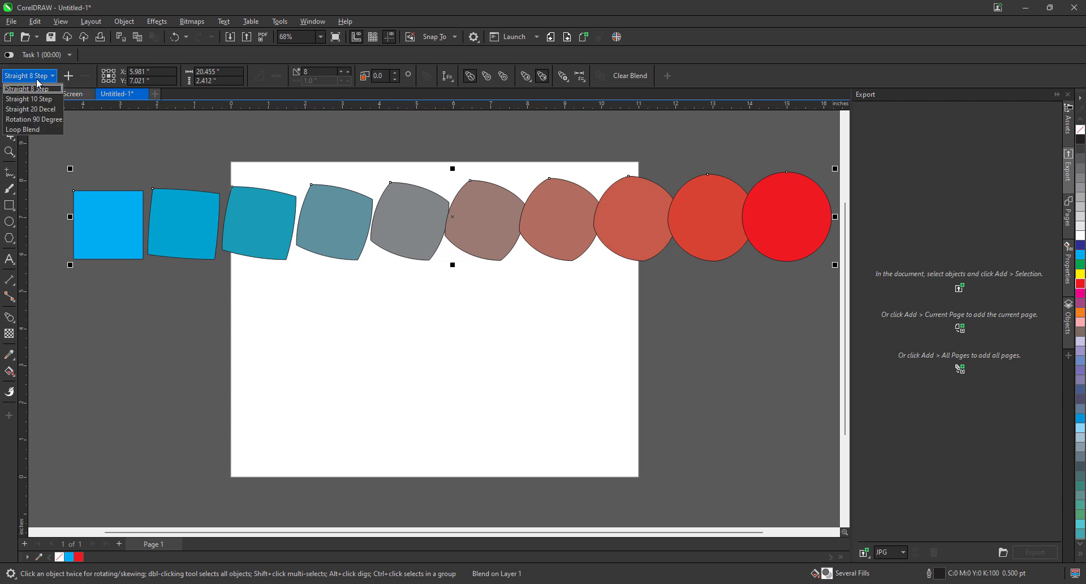
click(52, 109)
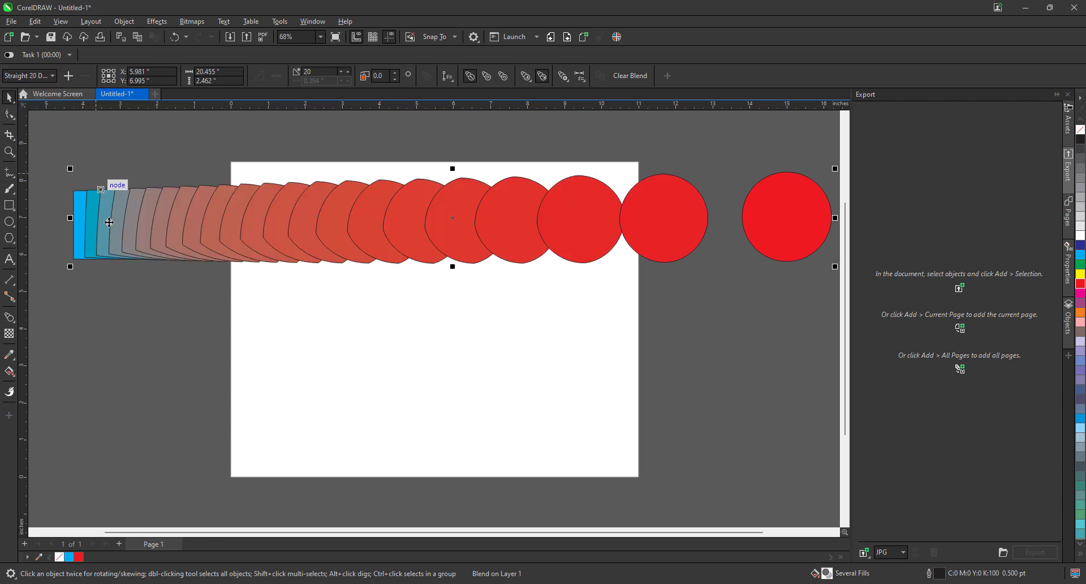
click(486, 77)
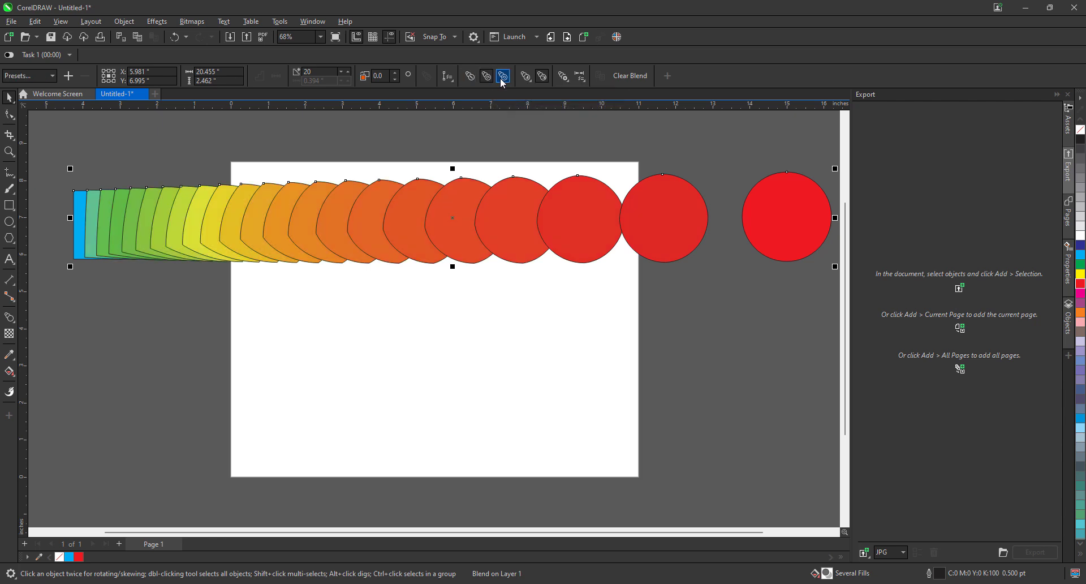
click(503, 77)
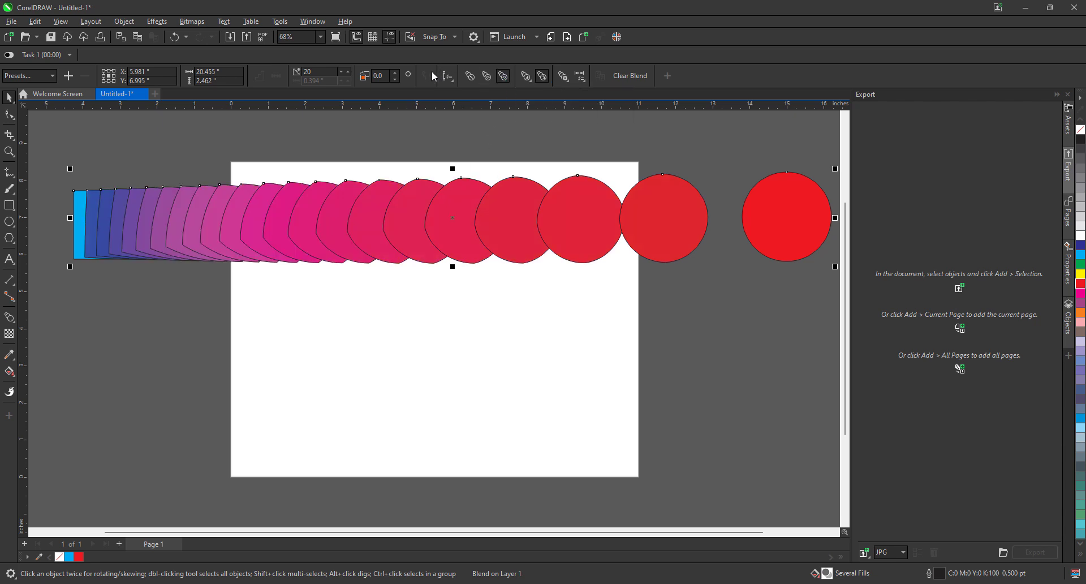
Step: Clear the blend and move the rectangle and circle away from the page toward the upper left
click(630, 78)
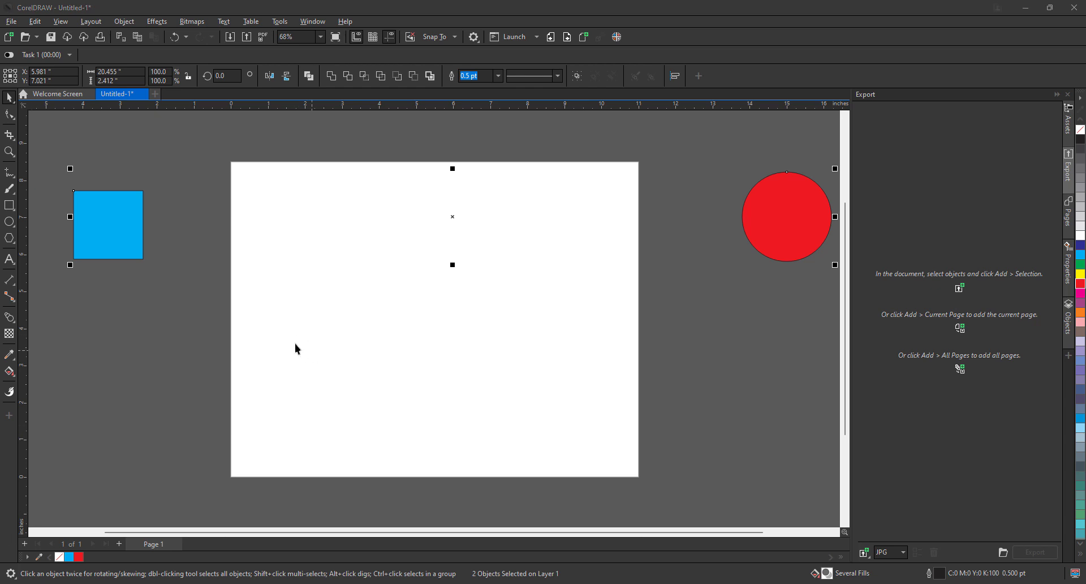
scroll(344, 271, down, 3)
drag(598, 239, 204, 181)
Step: Draw the left half of a wine glass outline on the page with the Freehand tool, about 2.3 × 7.05 in
click(9, 172)
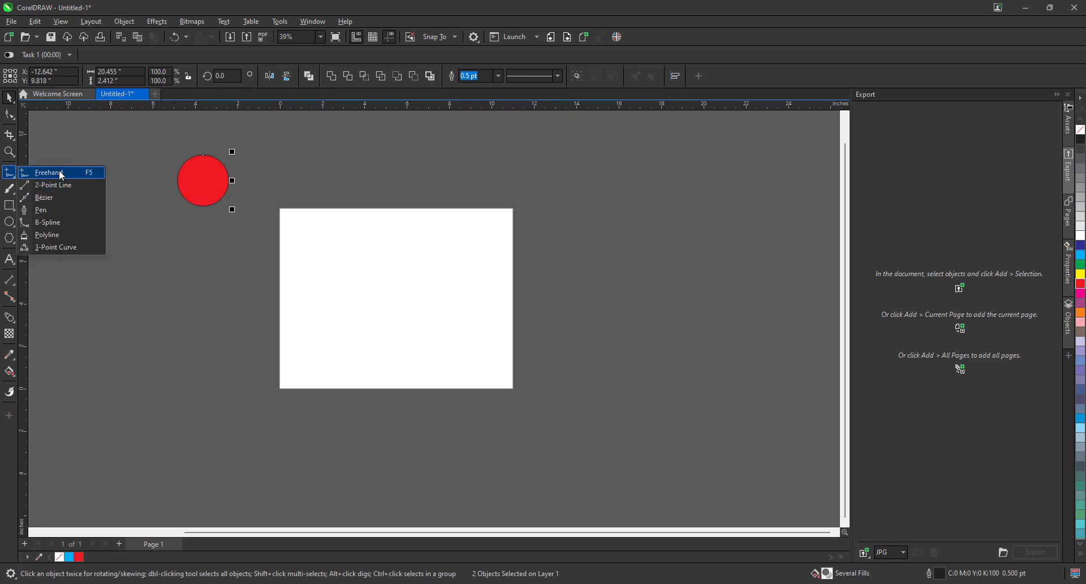
click(62, 173)
mouse_move(310, 228)
mouse_down()
mouse_move(320, 291)
mouse_move(349, 300)
mouse_move(351, 352)
mouse_move(350, 367)
mouse_move(312, 375)
mouse_move(362, 379)
mouse_up()
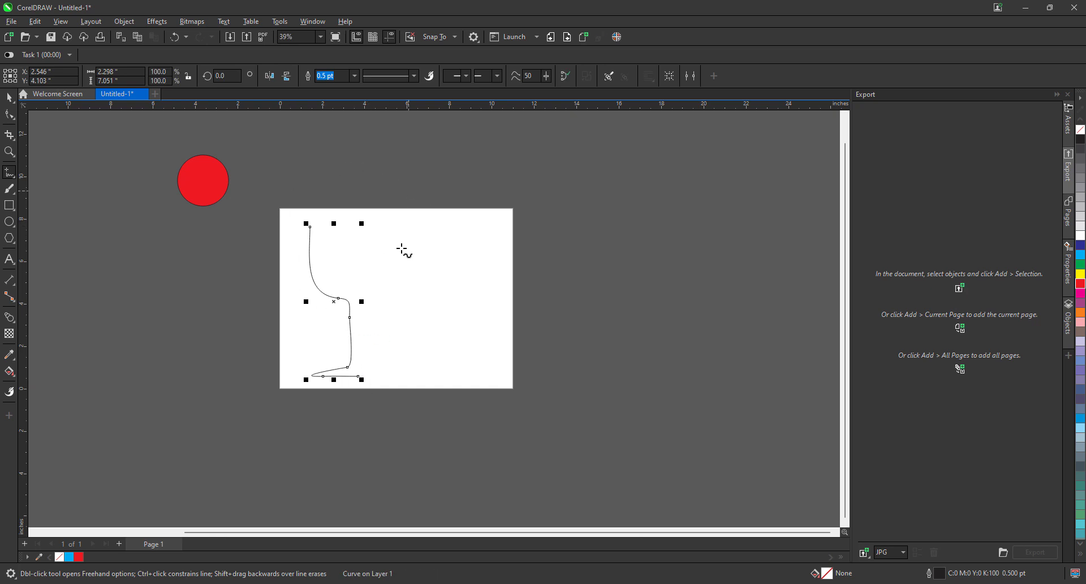
Step: Delete the extra node on the glass stem and bend the upper bowl segment outward into a rounder curve
scroll(360, 301, up, 1)
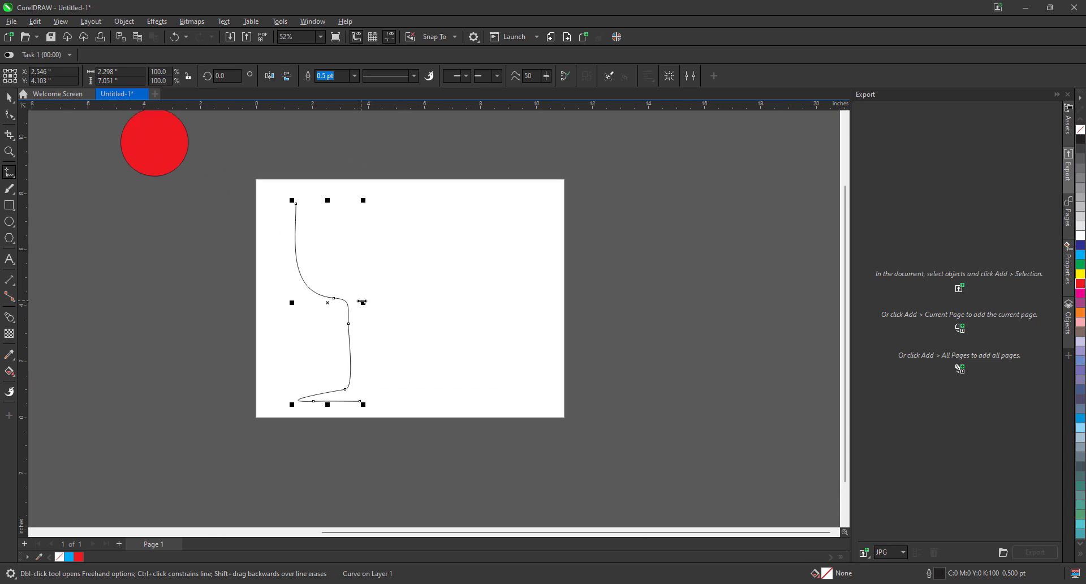
click(10, 115)
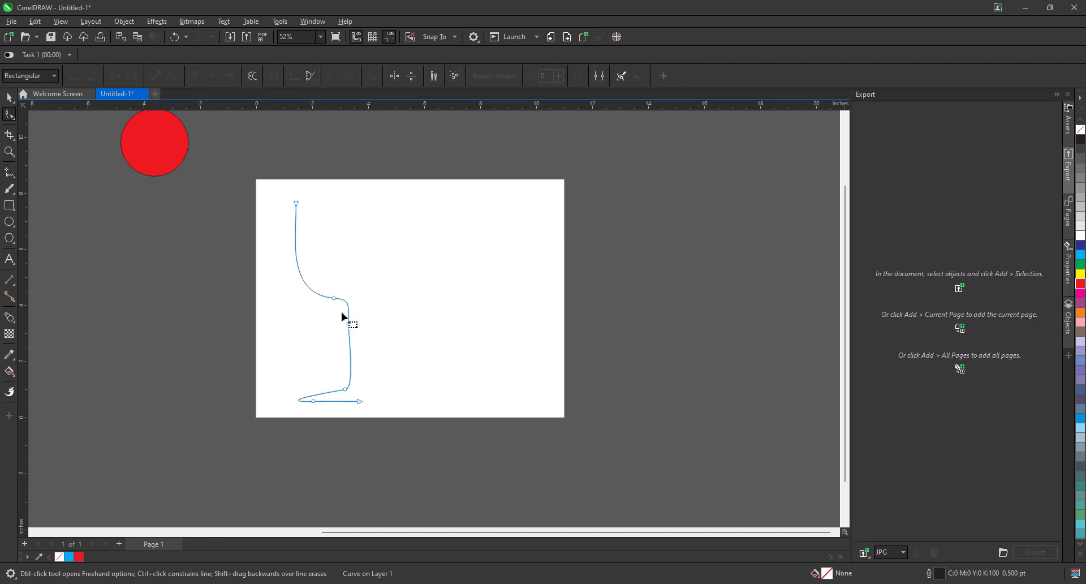
click(348, 323)
key(Delete)
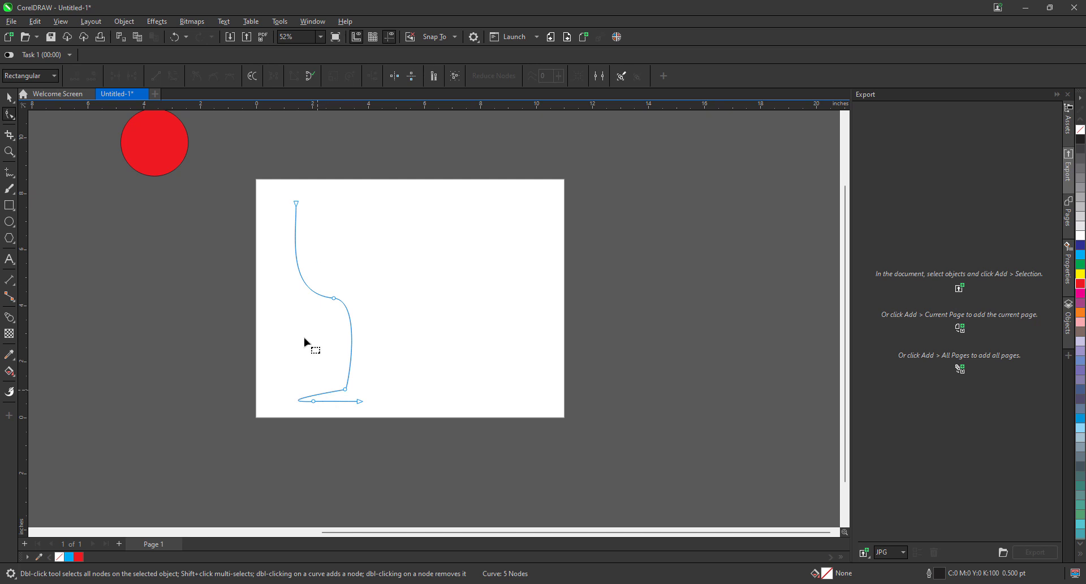
drag(285, 198, 270, 240)
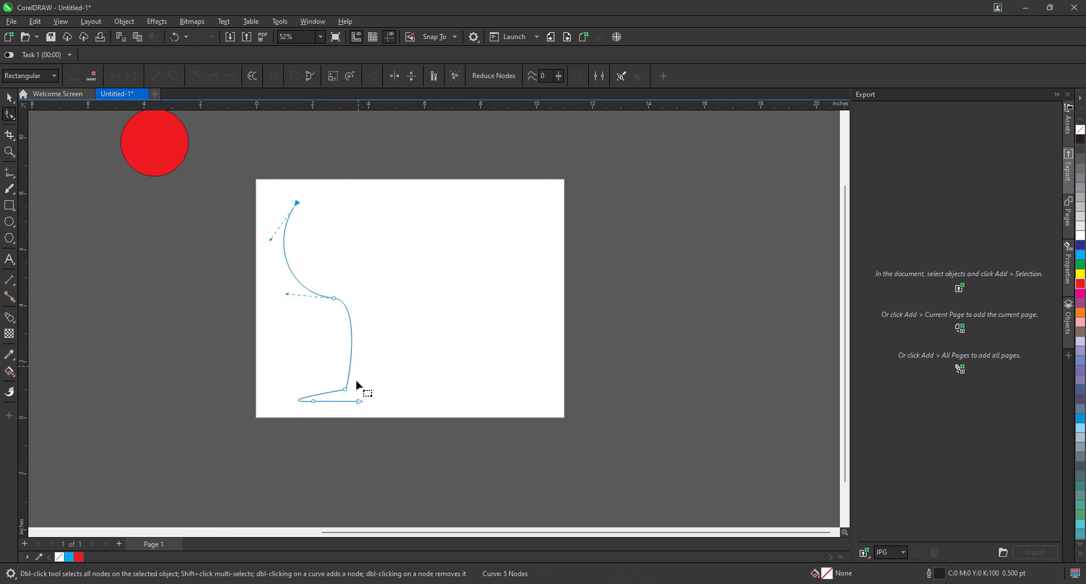
Step: Copy the half-glass curve and paste the duplicate in place over the original
scroll(360, 411, up, 4)
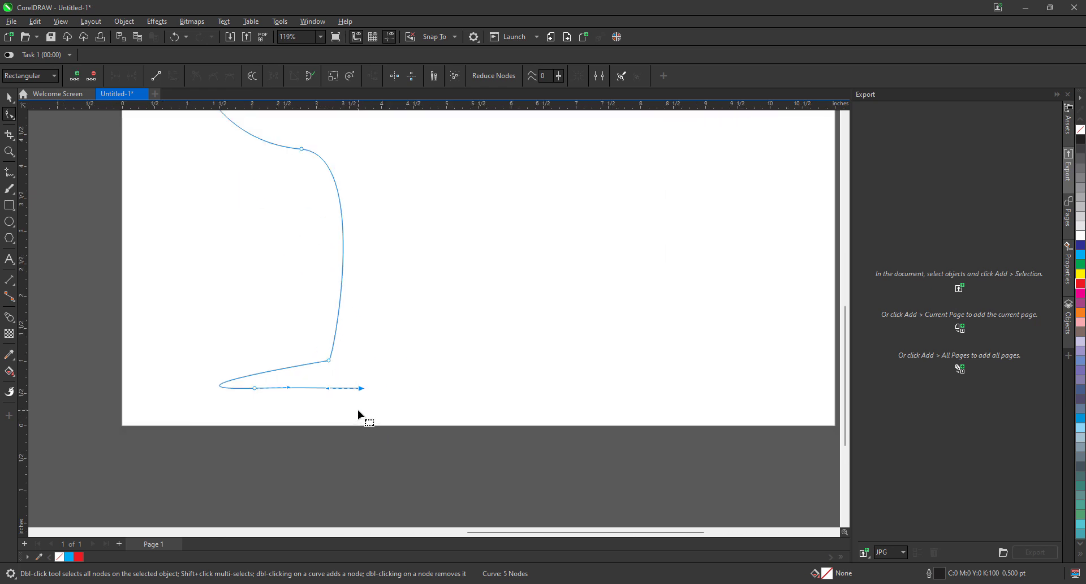
scroll(357, 410, down, 1)
key(ctrl+c)
scroll(357, 409, down, 3)
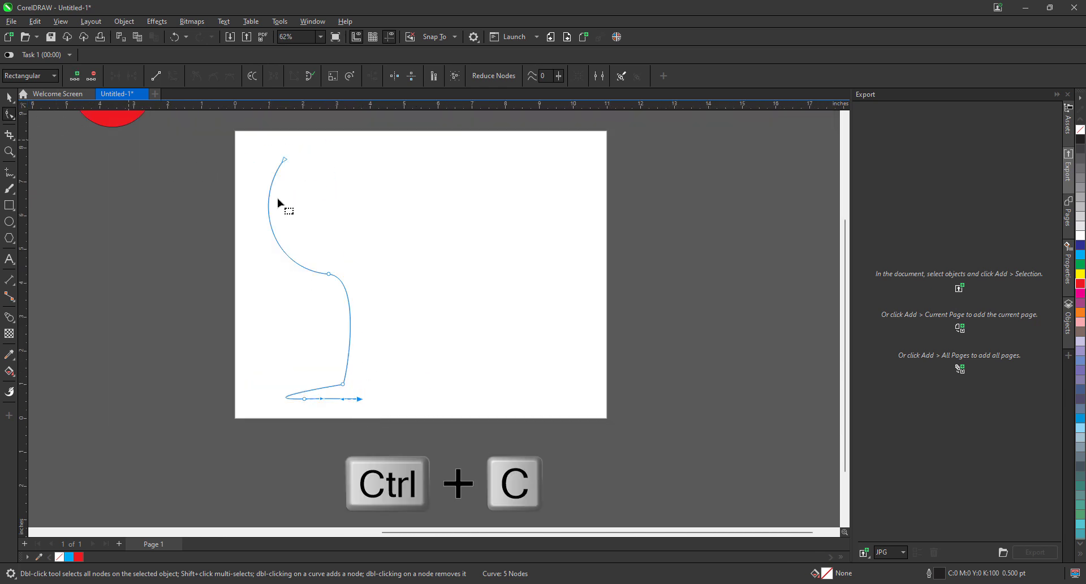
click(294, 199)
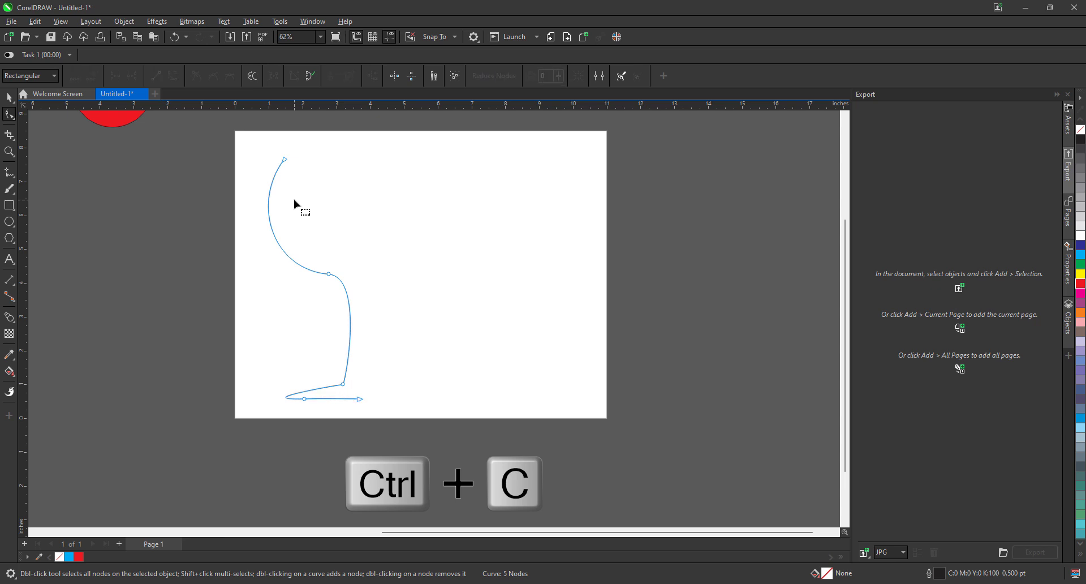
key(ctrl+v)
Step: Set the pasted curve's reference point to its right middle and mirror it horizontally to form the glass's other half
click(9, 97)
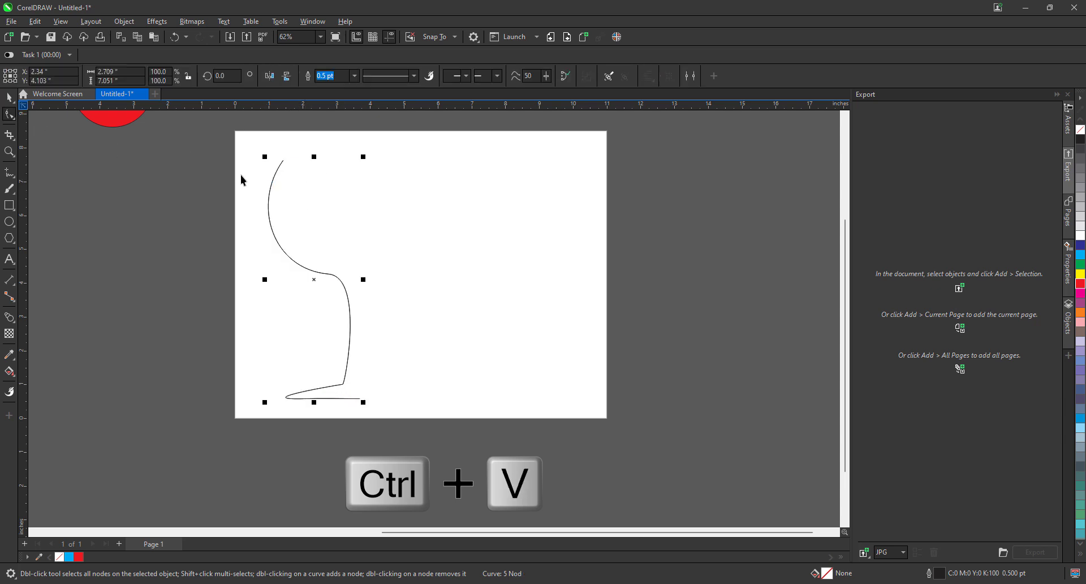
click(17, 78)
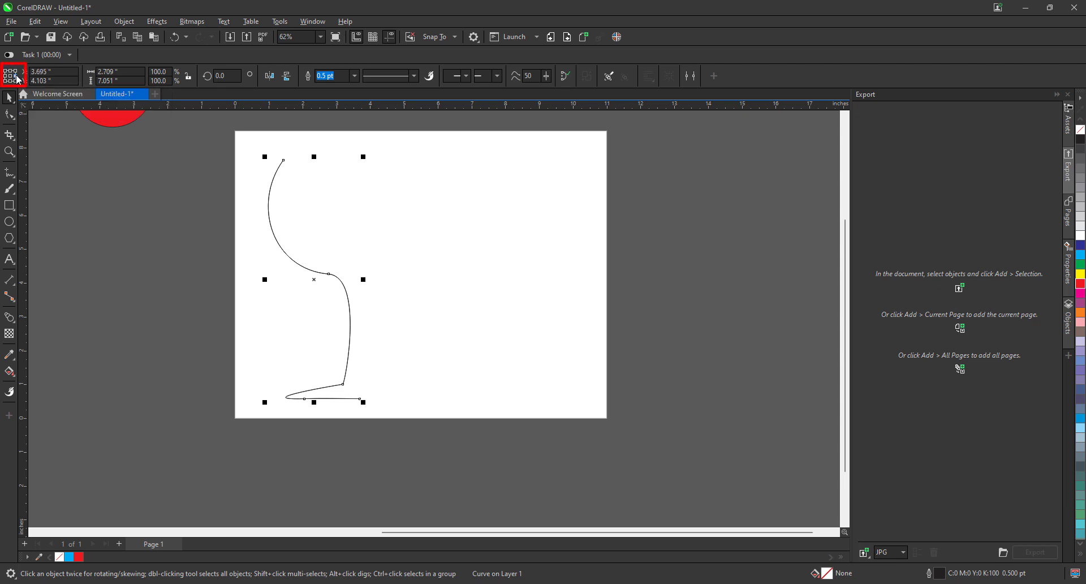
click(270, 76)
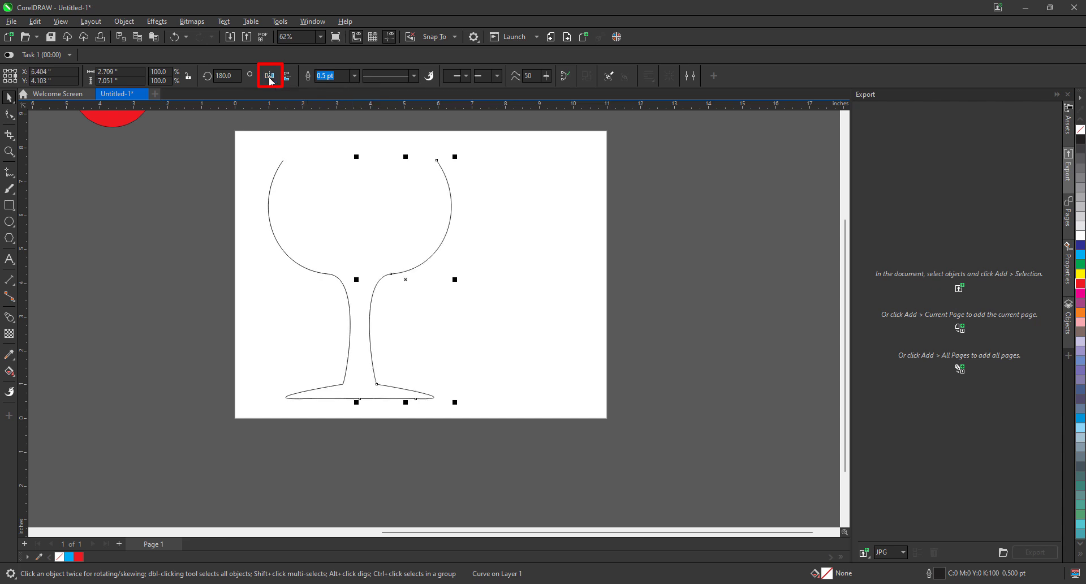
Step: Blend the left glass curve into its mirrored right curve and set the blend to 80 steps
click(477, 262)
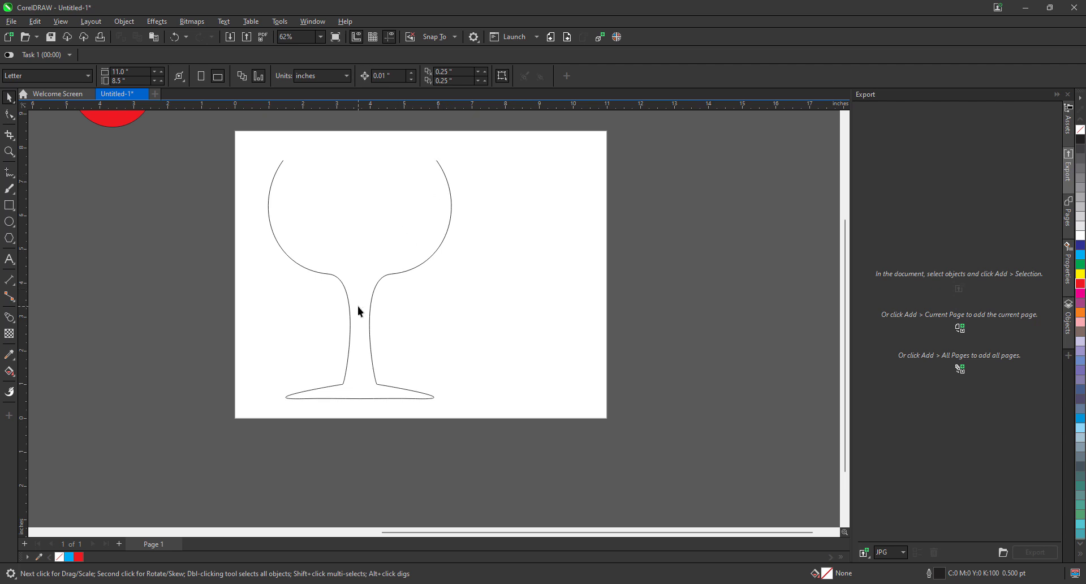
click(12, 320)
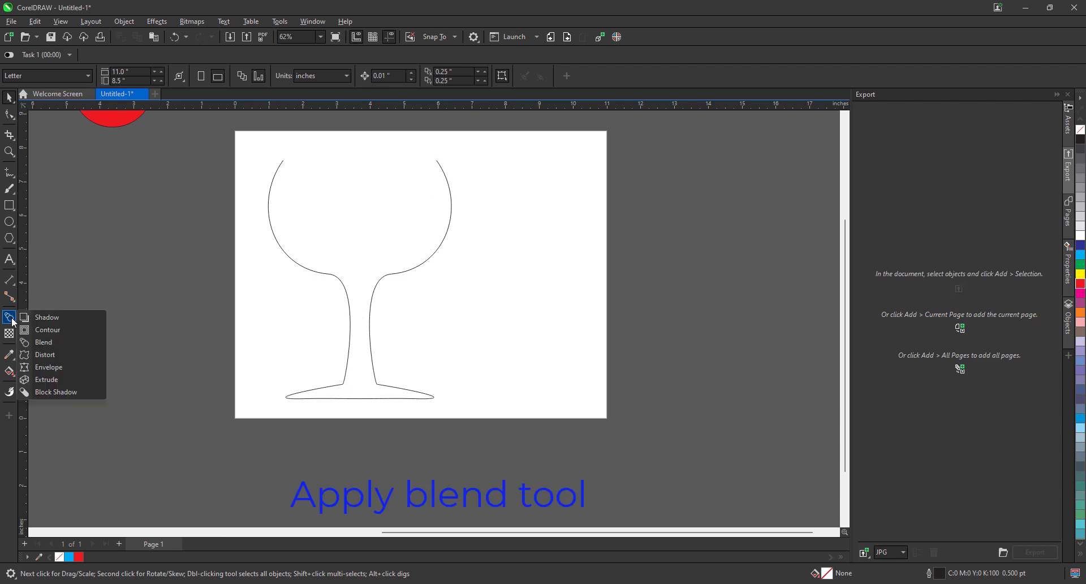
click(54, 349)
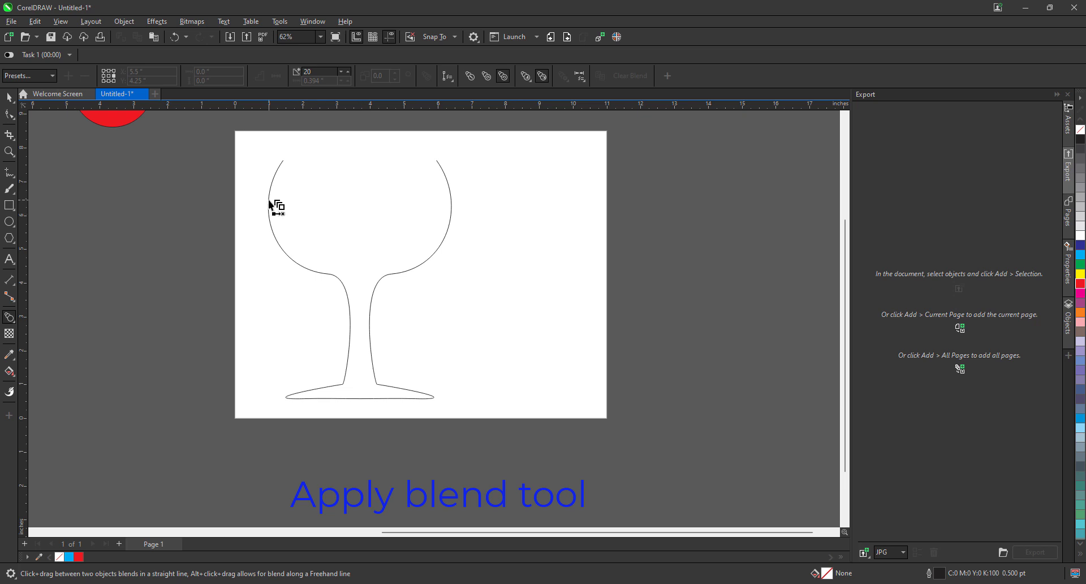
drag(314, 280, 383, 295)
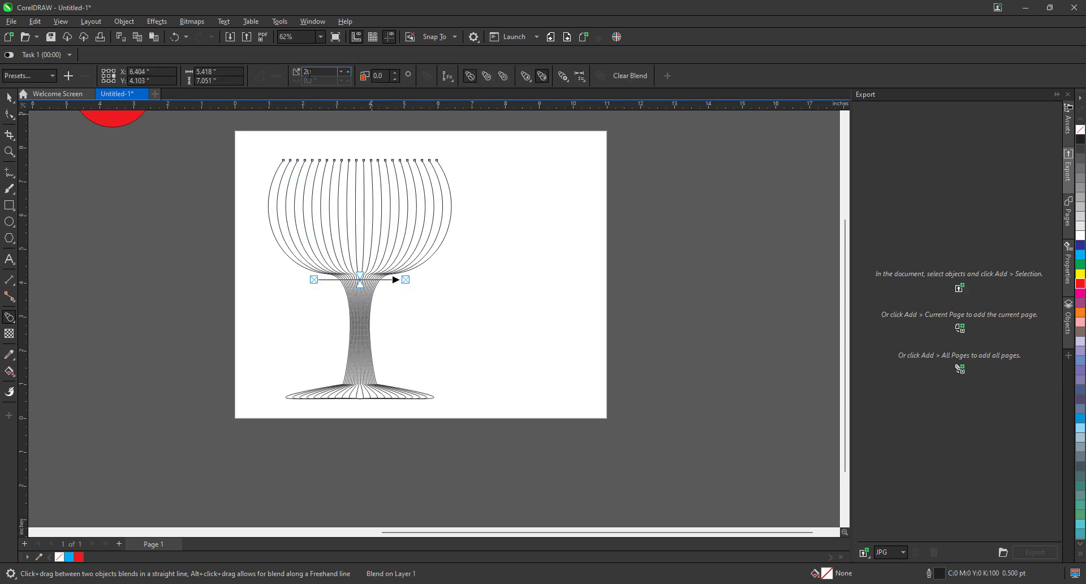
click(306, 72)
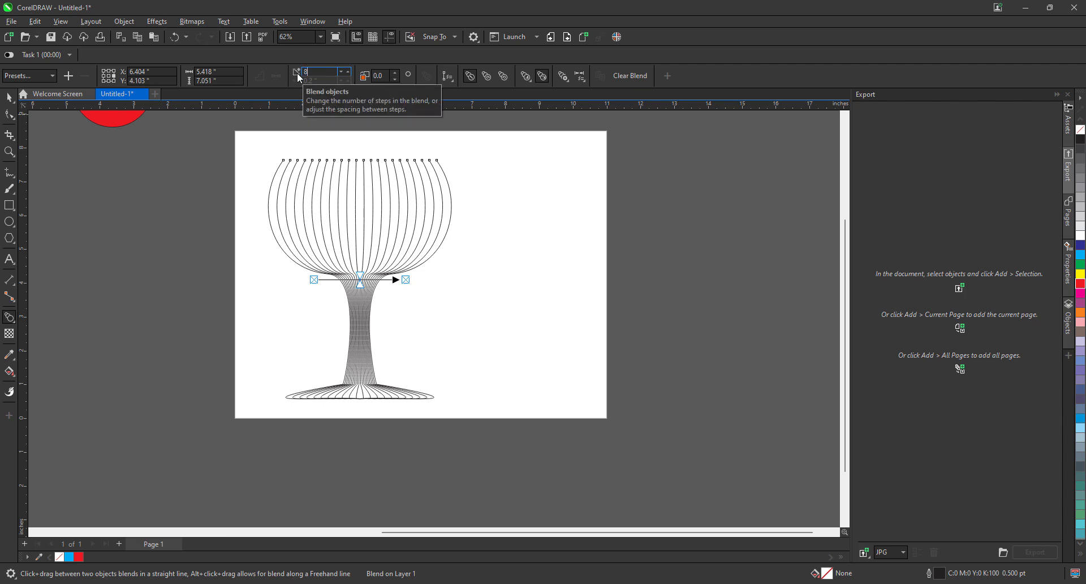
key(Return)
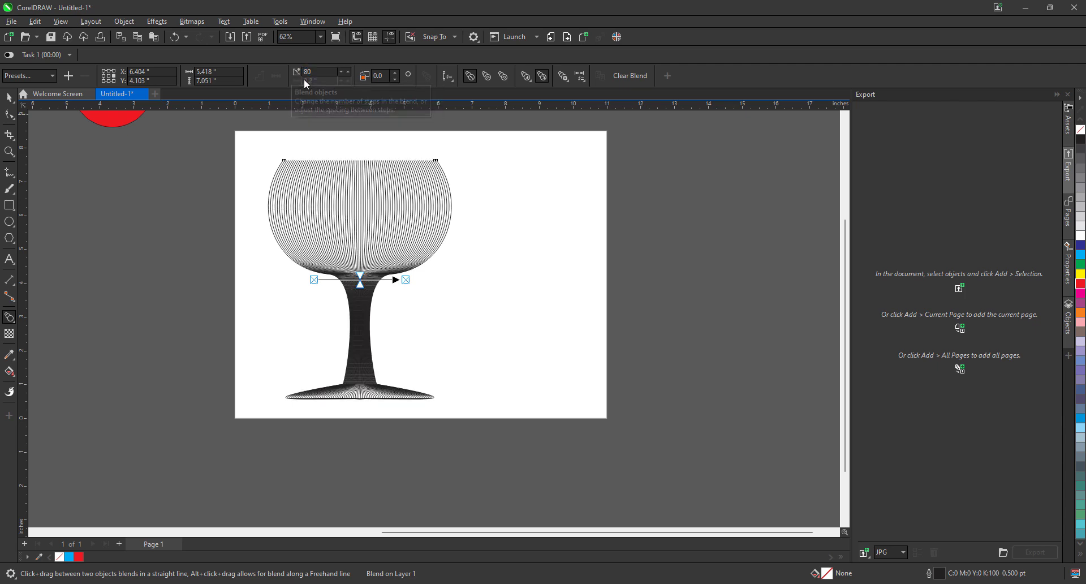
Step: Give the left control curve of the glass blend a green fill and a green outline
click(10, 98)
scroll(244, 150, up, 5)
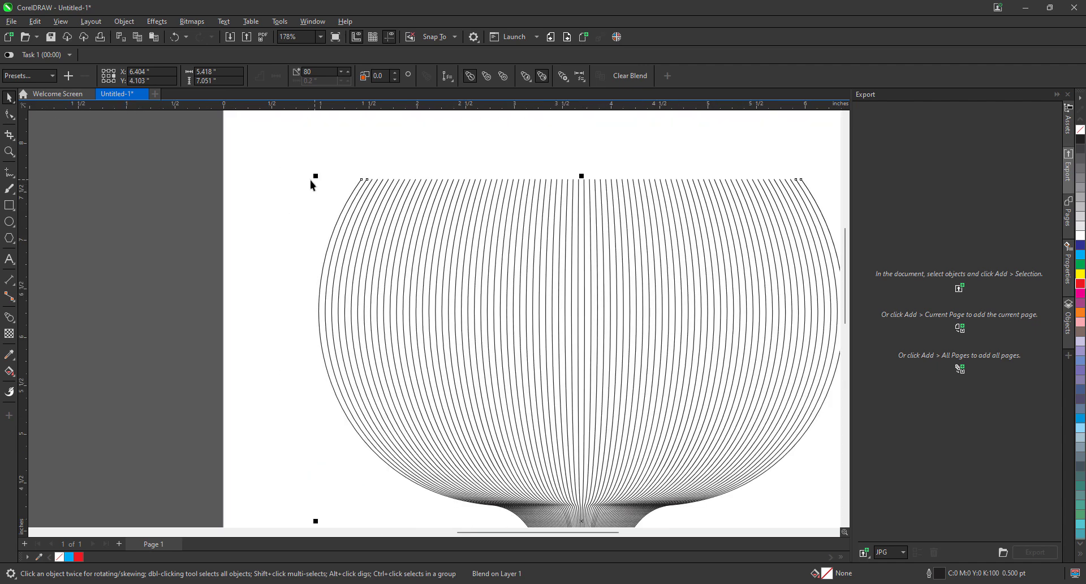
click(296, 187)
click(342, 209)
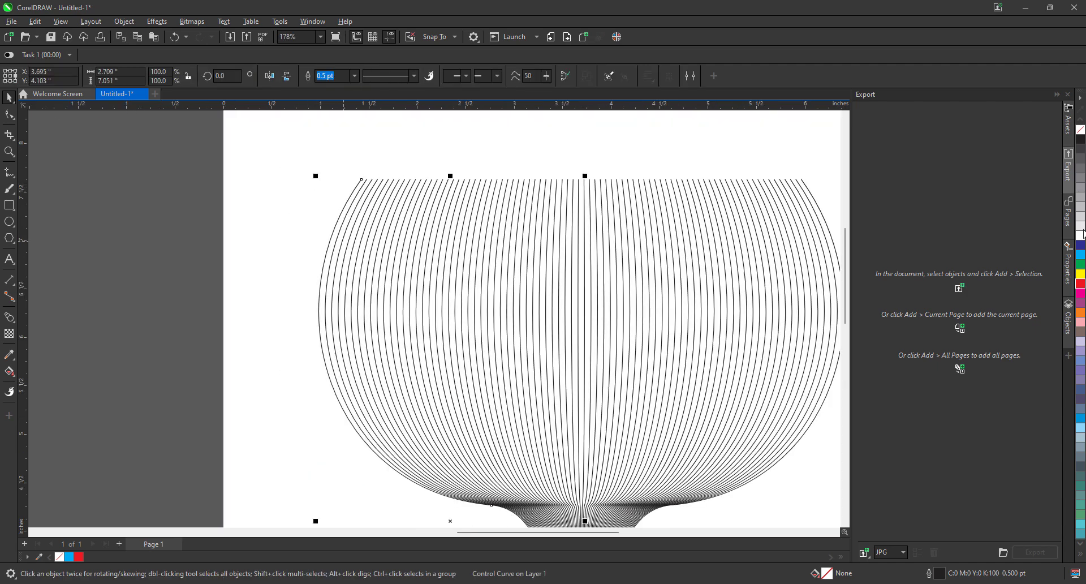
click(1080, 265)
click(340, 210)
click(261, 258)
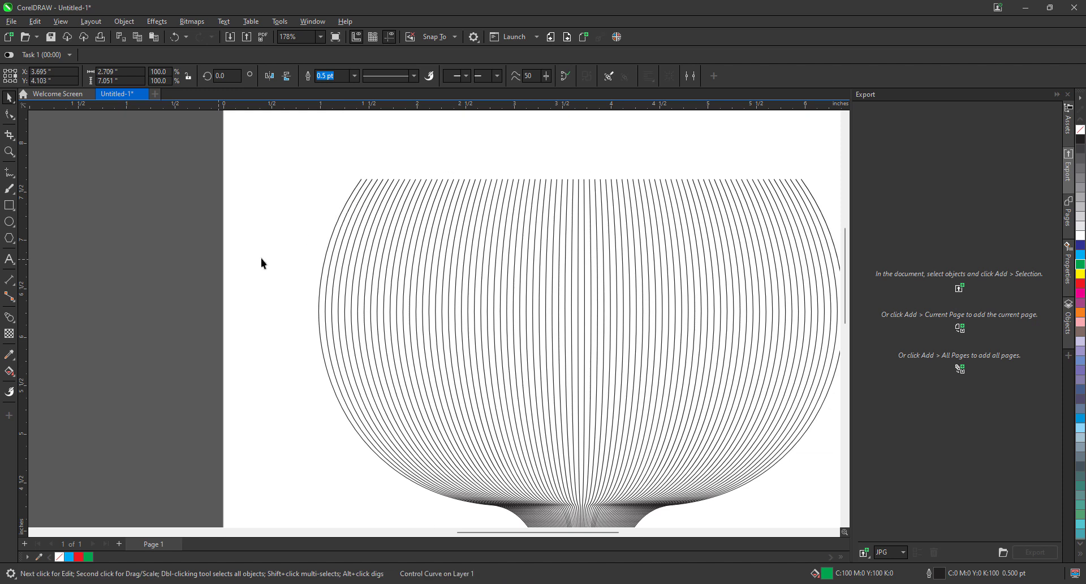
click(322, 268)
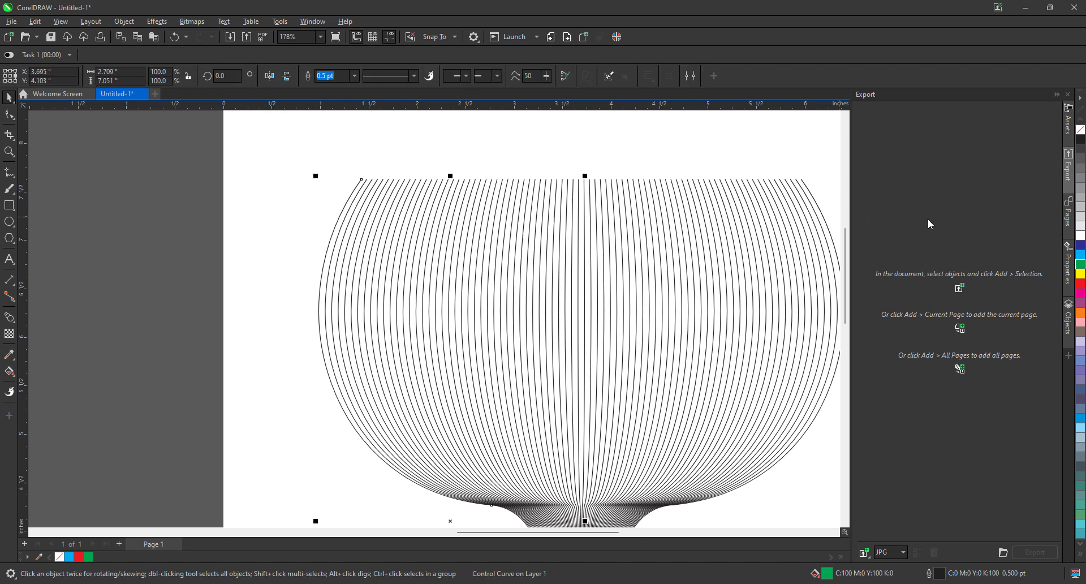
right_click(1081, 268)
scroll(194, 267, down, 1)
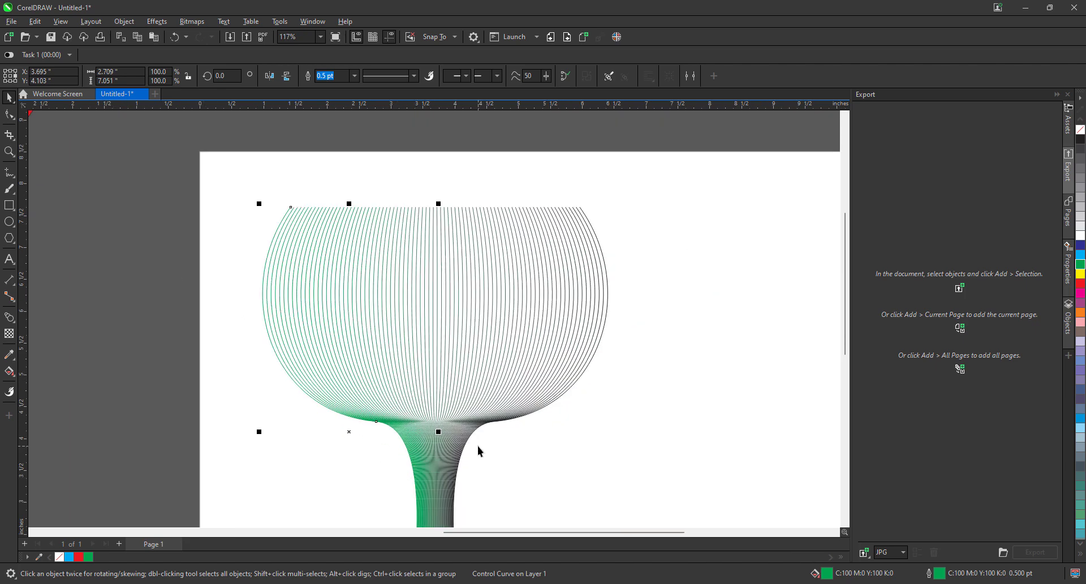
Step: Give the right control curve of the glass blend a red outline
scroll(632, 272, up, 3)
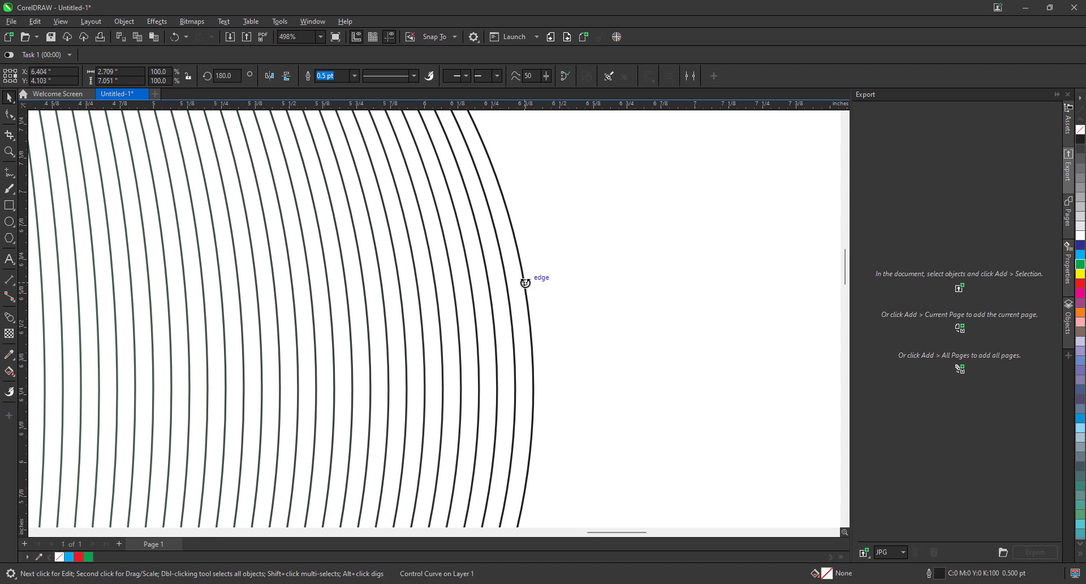
click(572, 298)
click(525, 293)
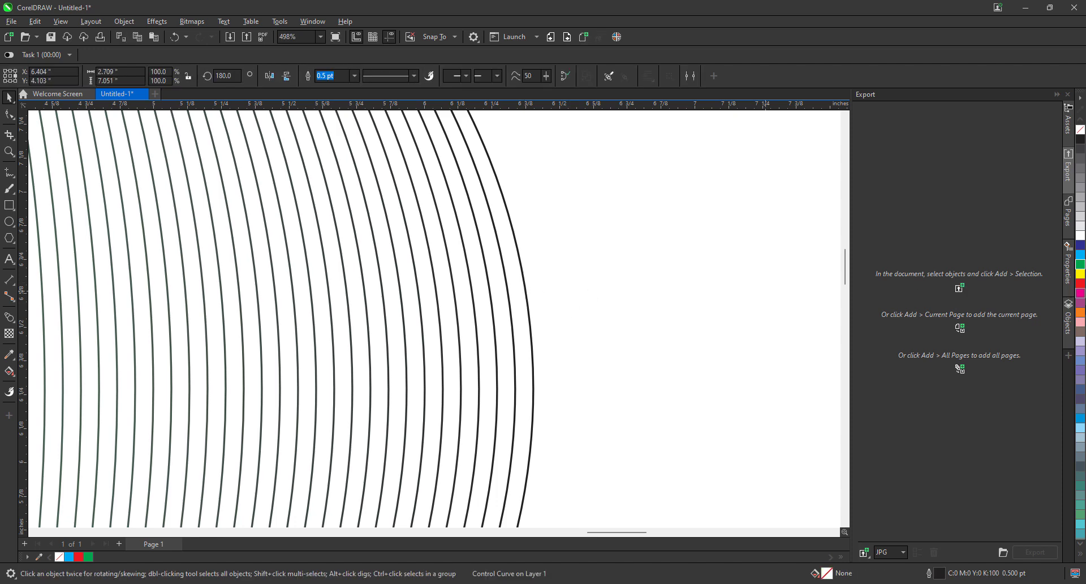
right_click(1080, 284)
scroll(648, 296, down, 3)
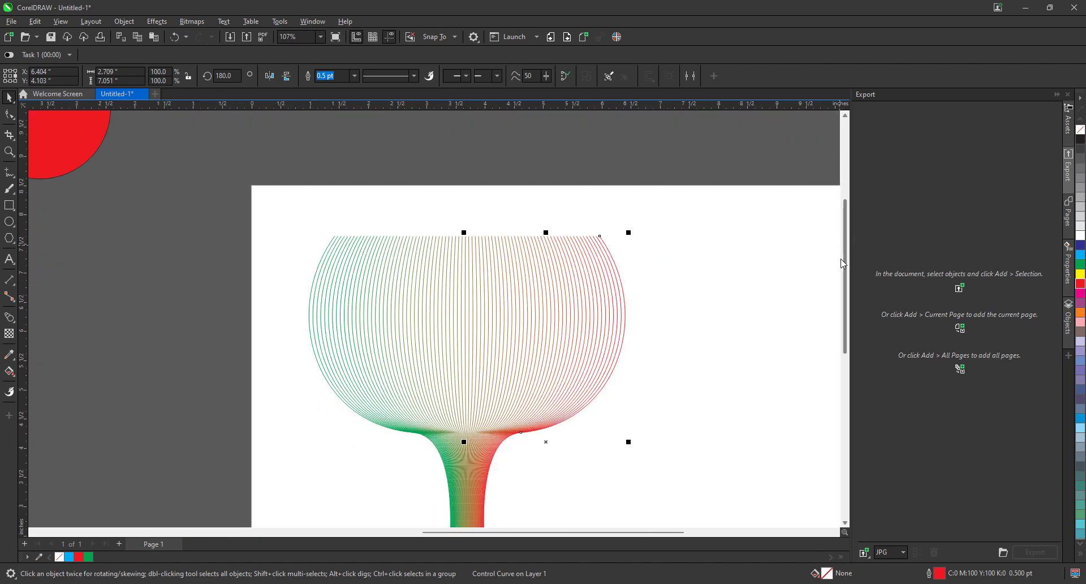
drag(848, 239, 830, 276)
scroll(723, 290, down, 1)
click(704, 335)
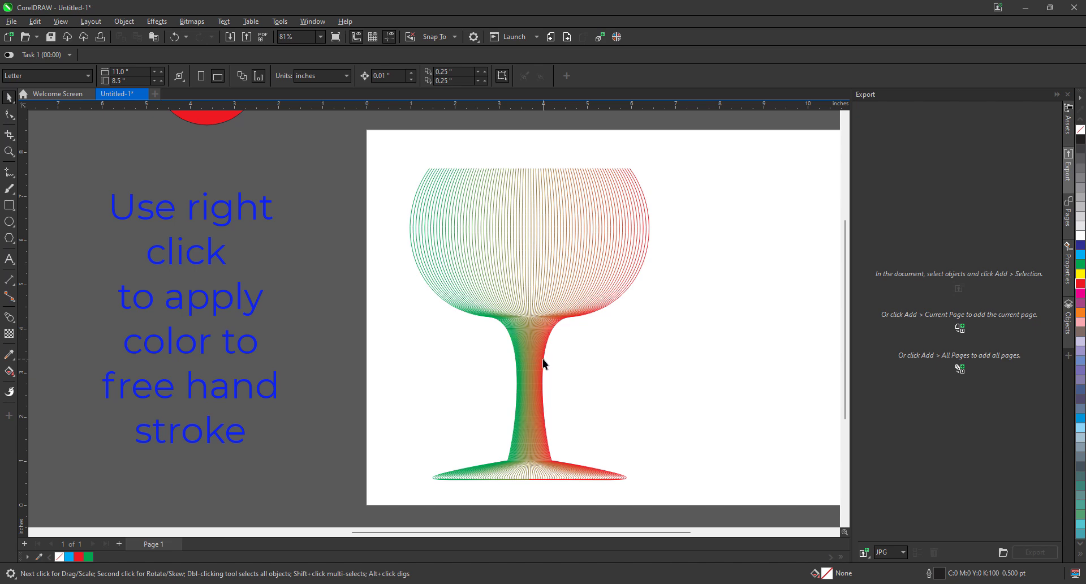
Step: Move the node where the stem meets the base on the red right curve slightly inward to narrow the stem
click(521, 367)
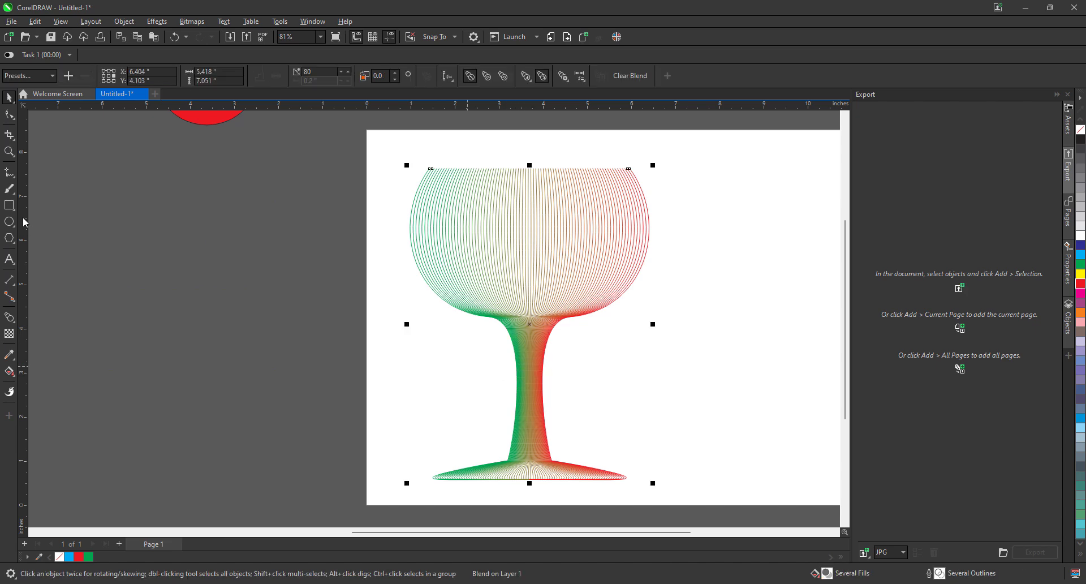
click(9, 116)
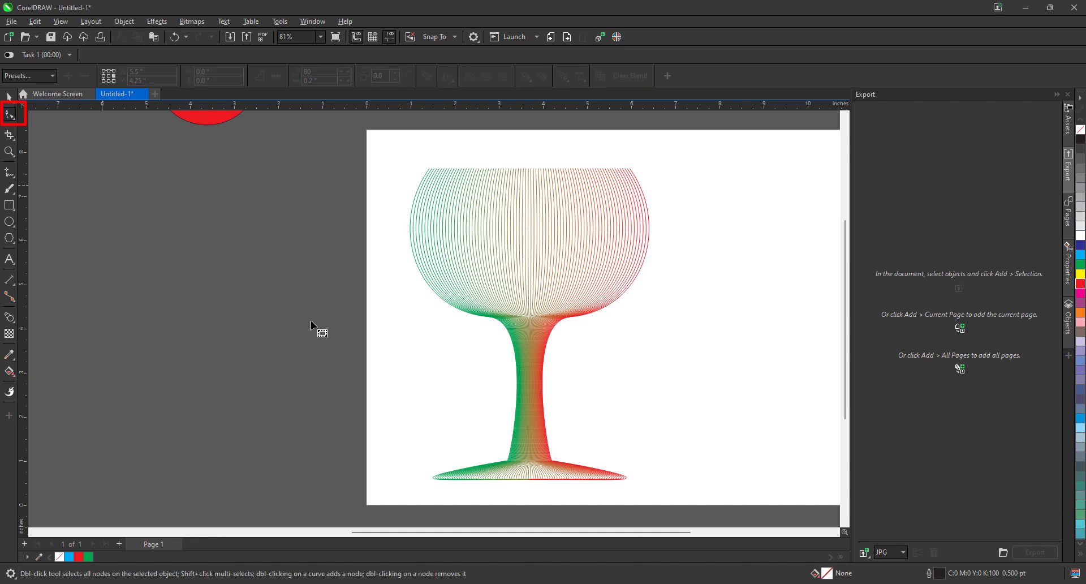
click(544, 374)
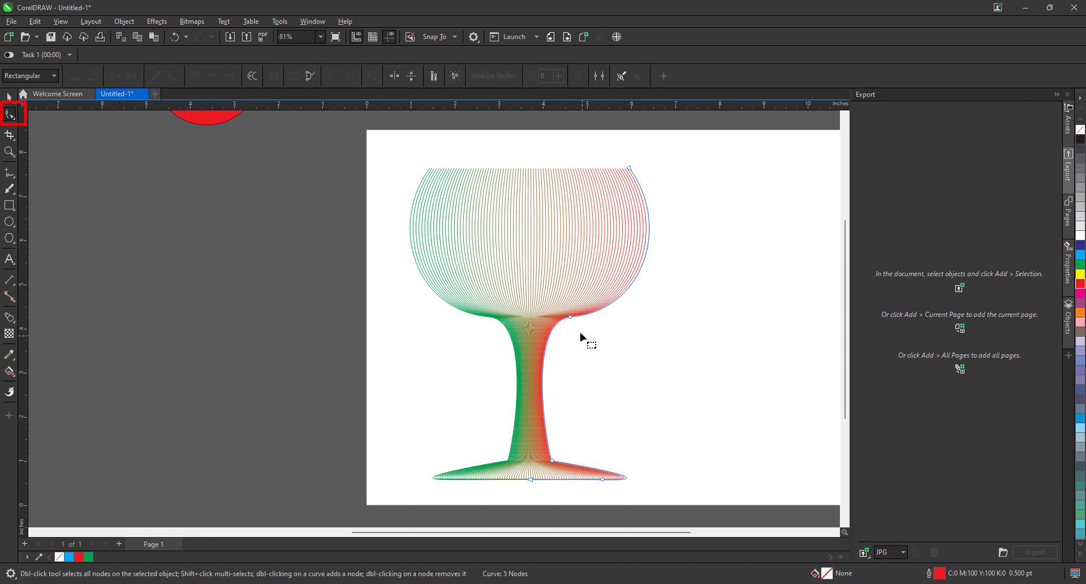
scroll(555, 479, up, 2)
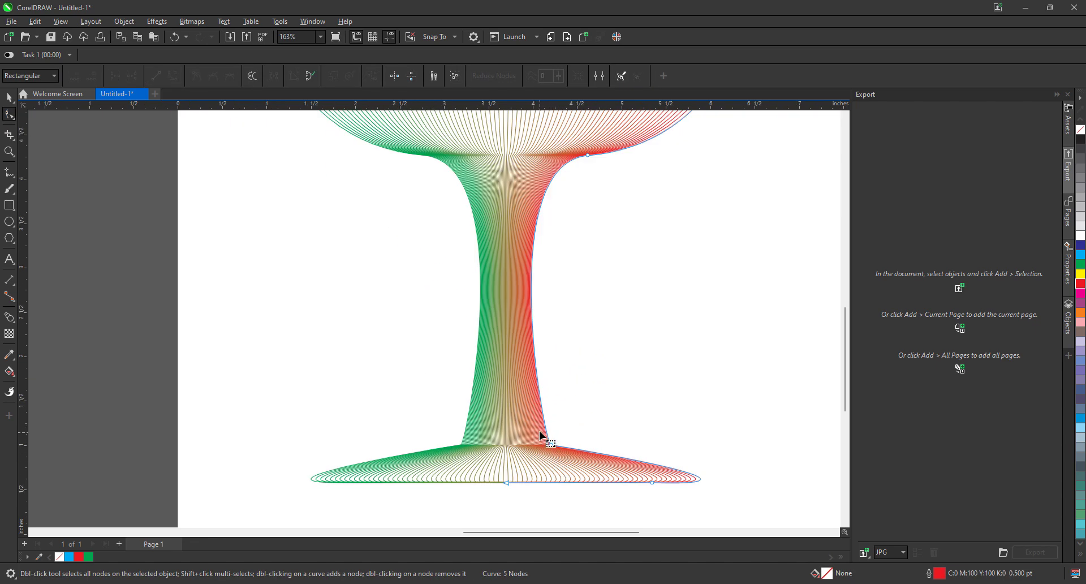
click(549, 444)
drag(551, 444, 534, 443)
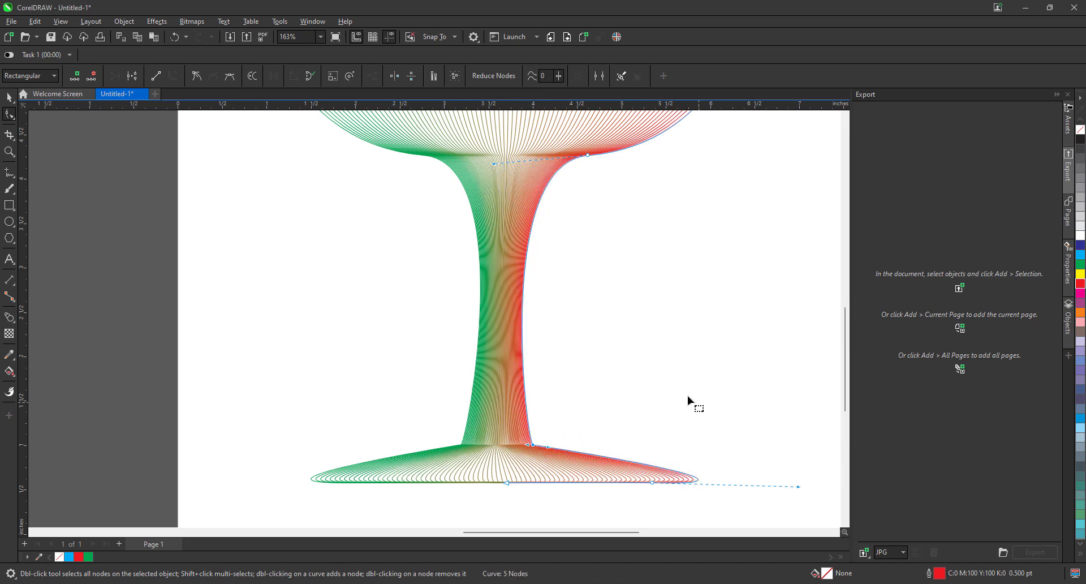
Step: Move the node where the stem meets the base on the green left curve slightly inward to narrow that side
click(463, 439)
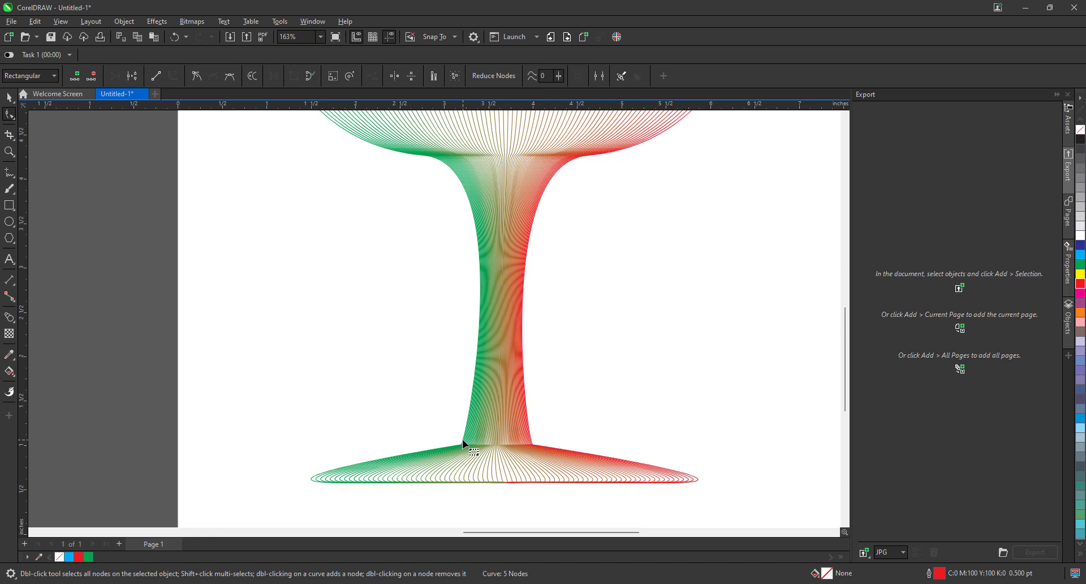
scroll(479, 387, down, 1)
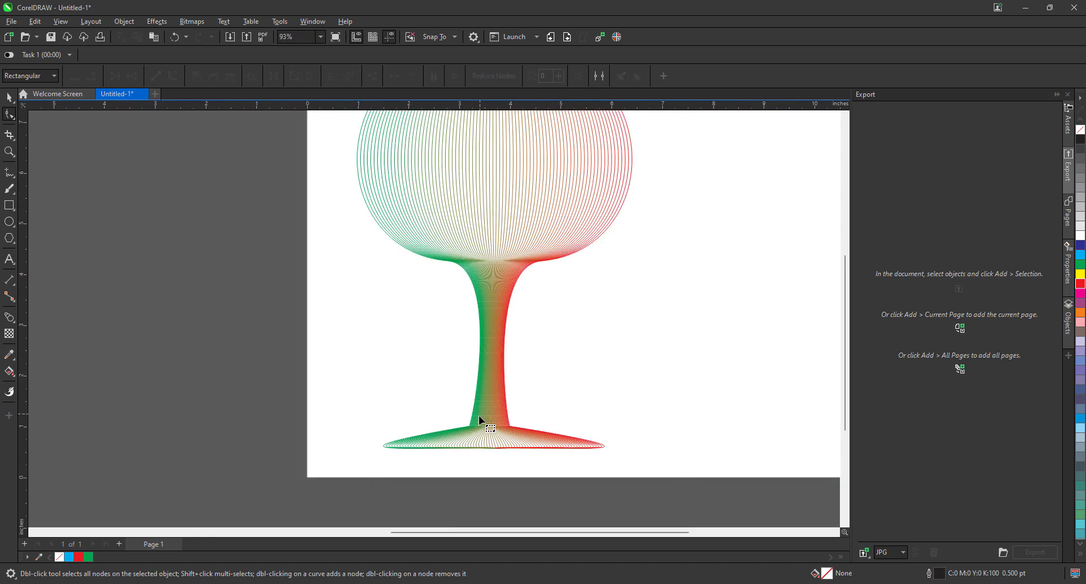
scroll(478, 416, up, 1)
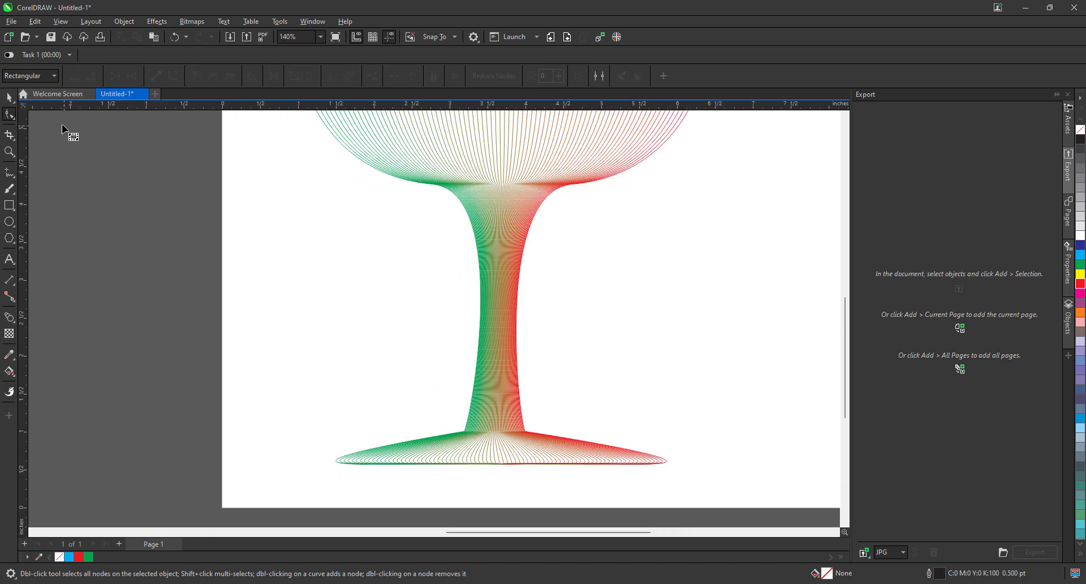
click(11, 99)
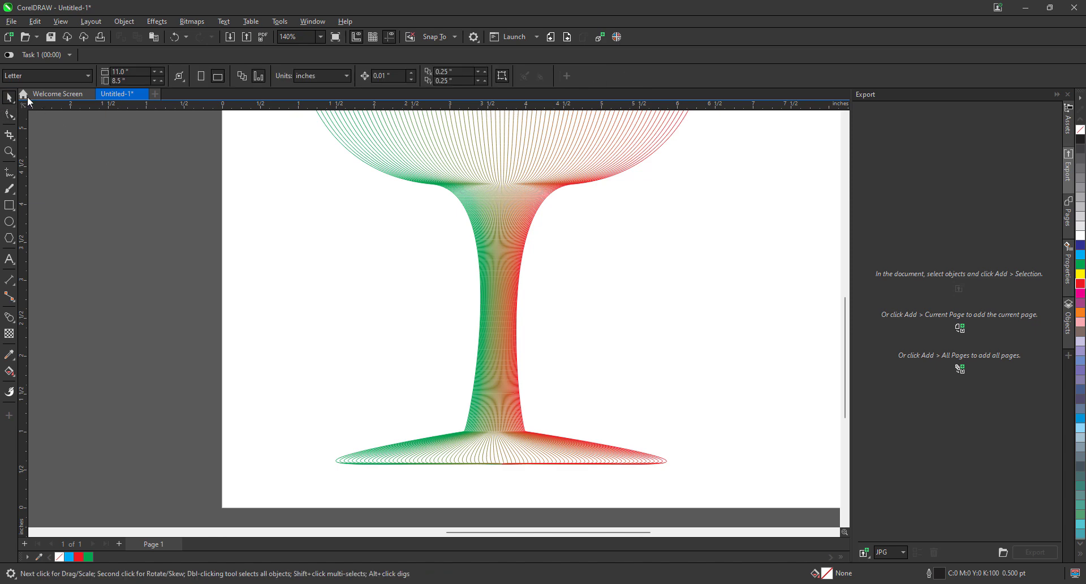
click(463, 432)
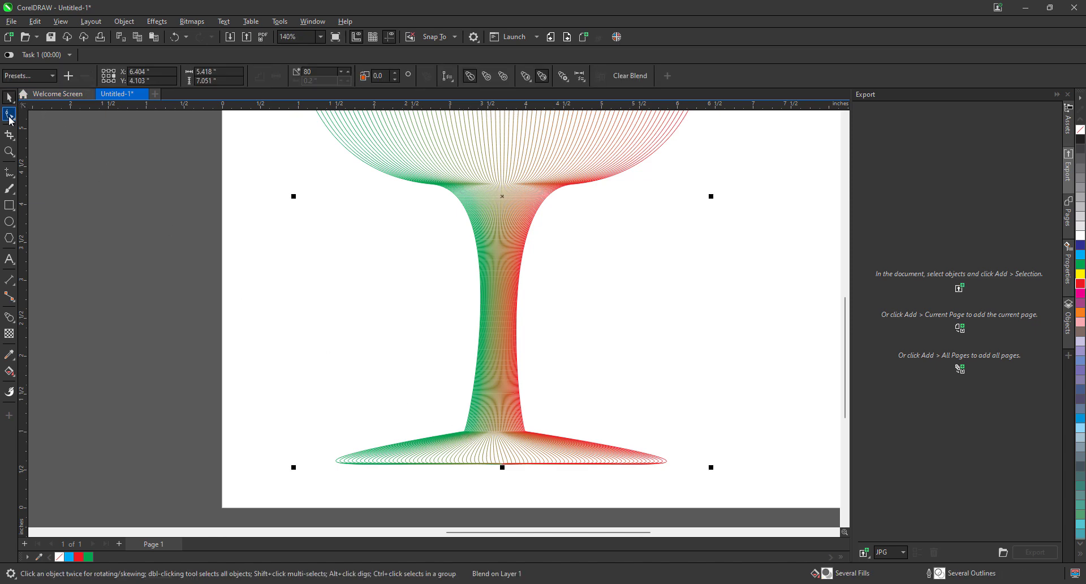
click(9, 116)
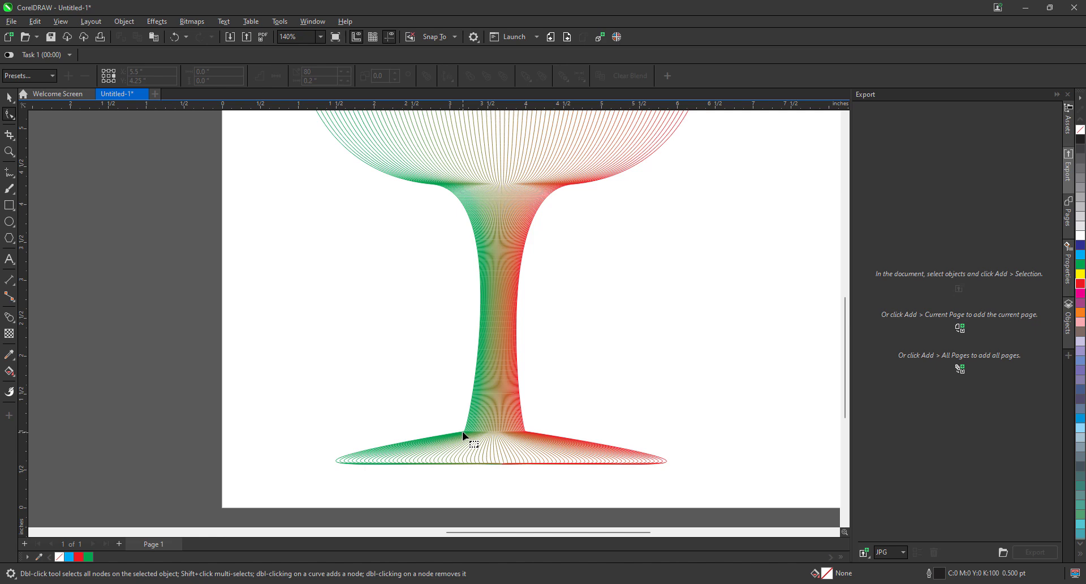
click(462, 431)
scroll(463, 433, up, 4)
click(461, 424)
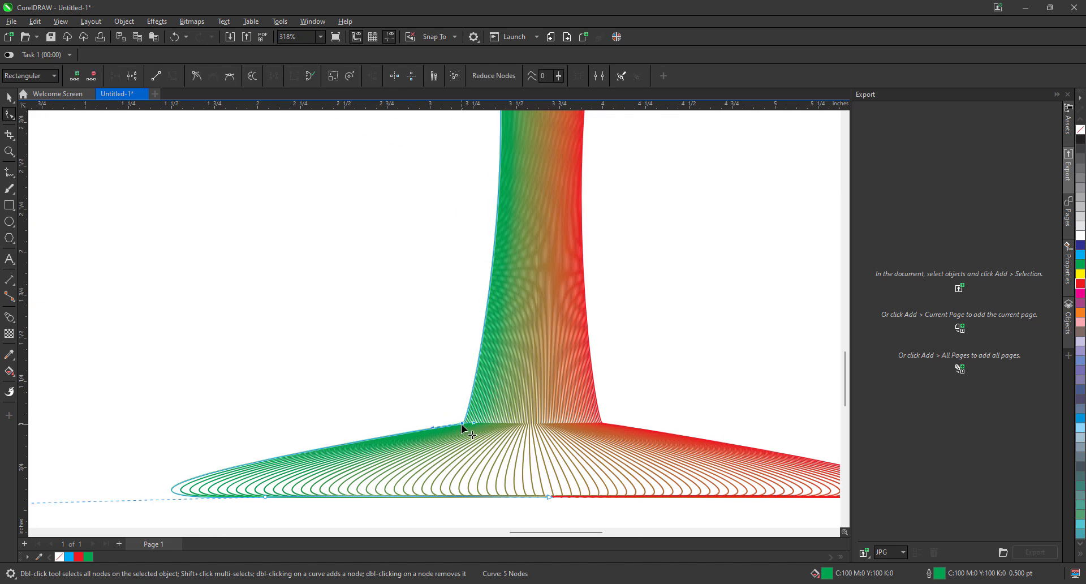
drag(463, 423, 483, 423)
Step: Reshape the left side of the bowl by pulling the control handle of the green curve's rim node outward and down
scroll(483, 424, down, 6)
drag(429, 134, 335, 197)
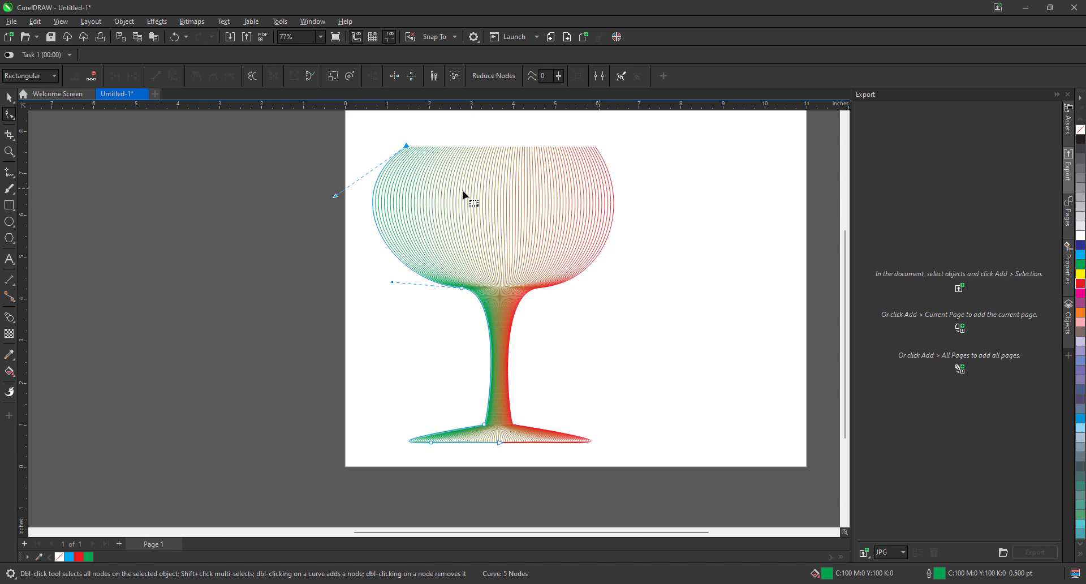